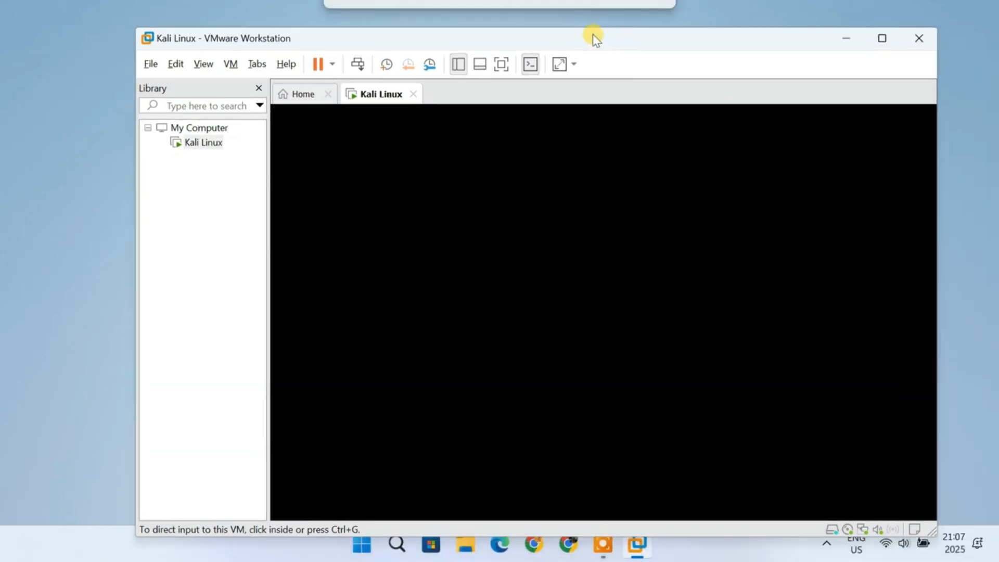
Step: Enter the Kali Linux virtual machine and switch its view to full screen
left_click(571, 225)
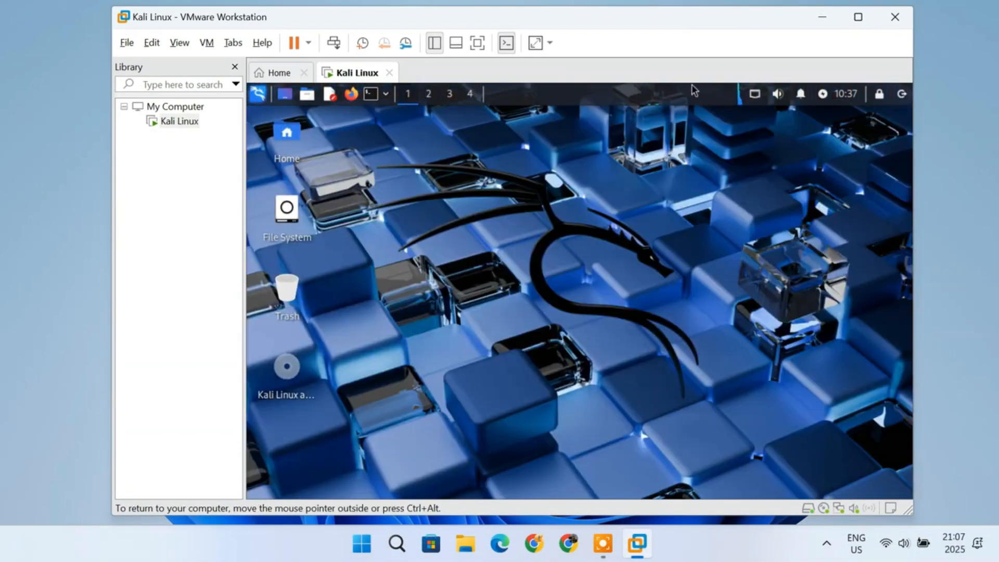
key("ctrl+alt")
left_click(176, 42)
left_click(214, 62)
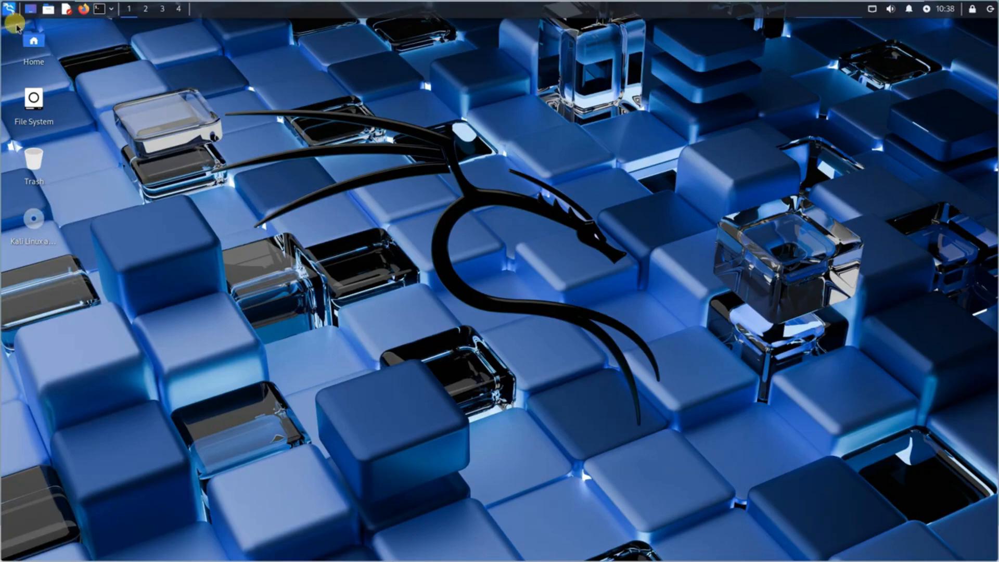
Step: Search the Kali application menu for display
left_click(9, 9)
type("display")
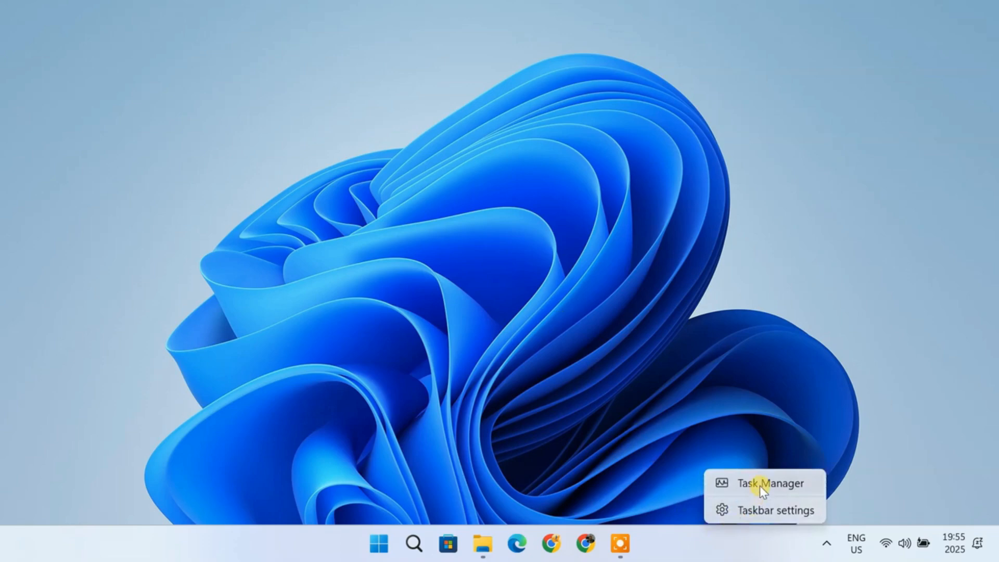
left_click(659, 408)
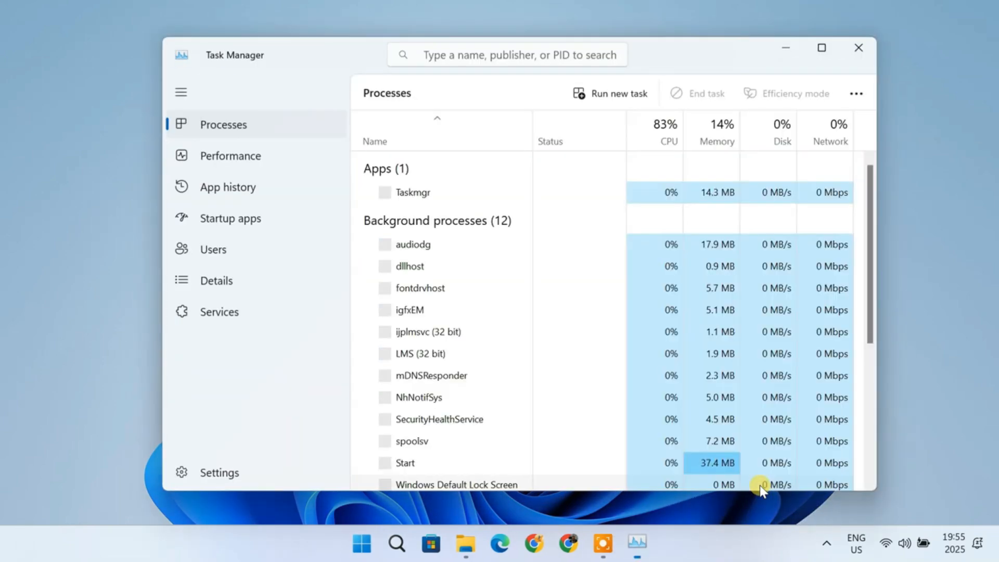
Step: Check the CPU virtualization status and installed memory in Task Manager's performance view, and close it
left_click(279, 158)
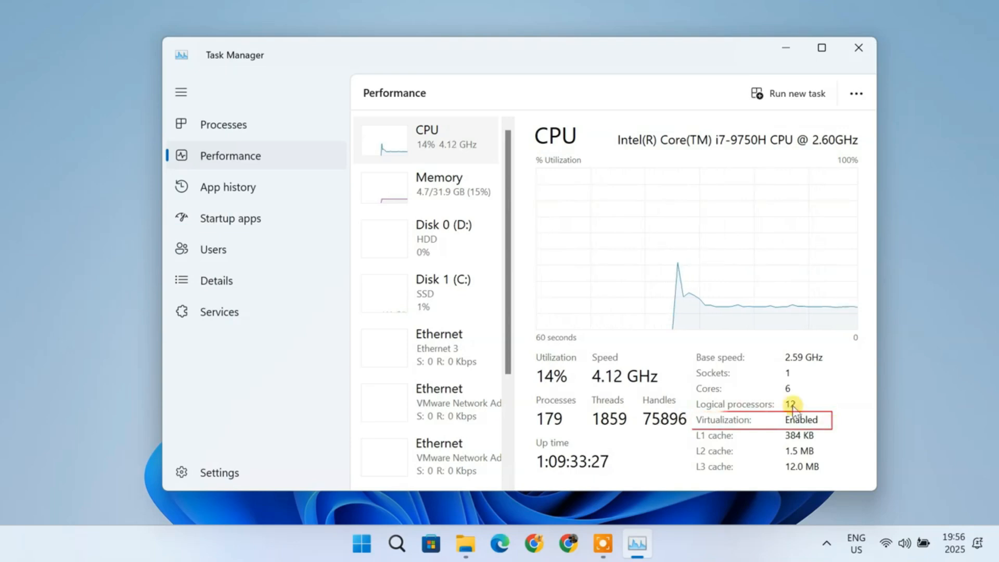
left_click(464, 200)
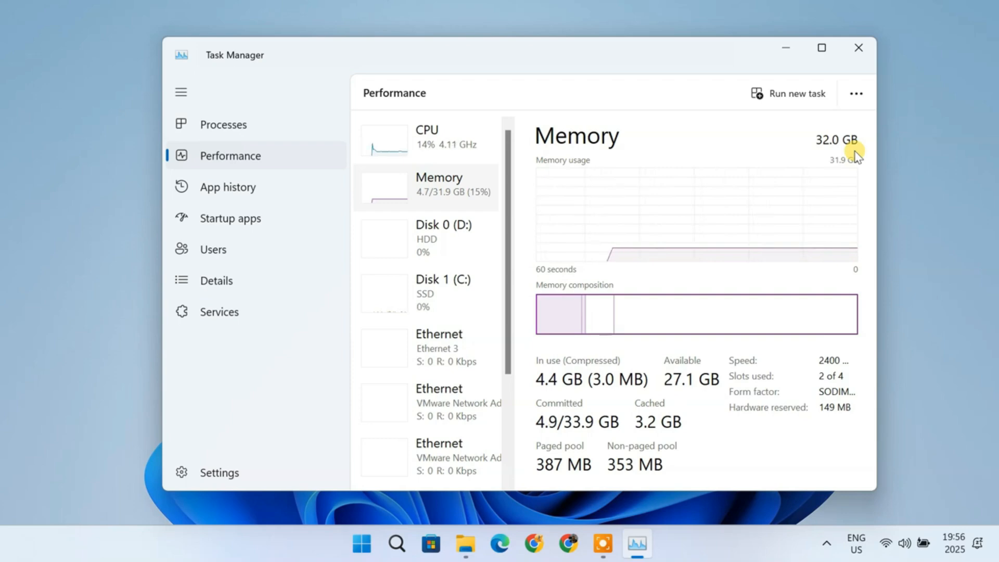
left_click(859, 48)
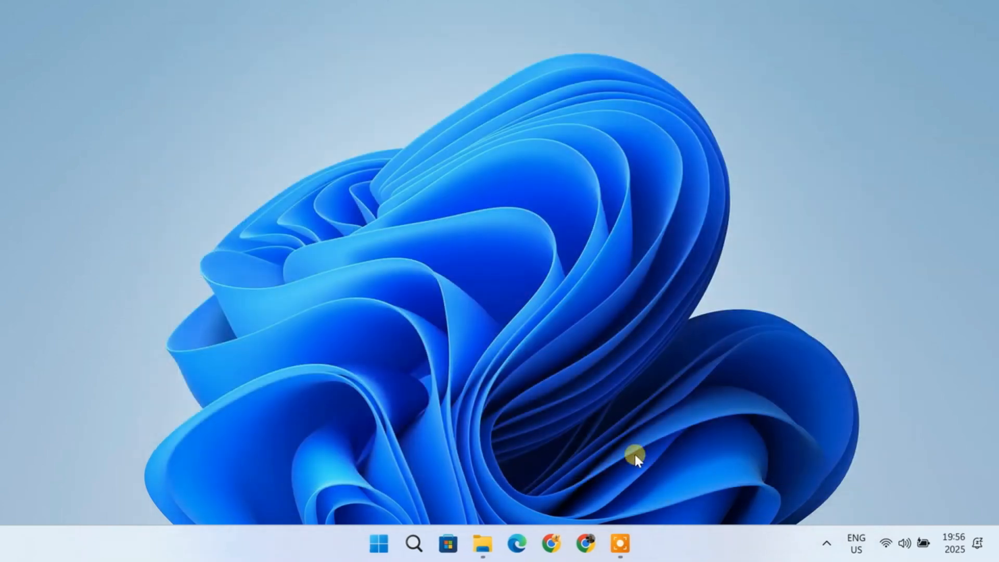
Step: Check the free space on Local Disk (C:) in File Explorer and close the window
left_click(482, 555)
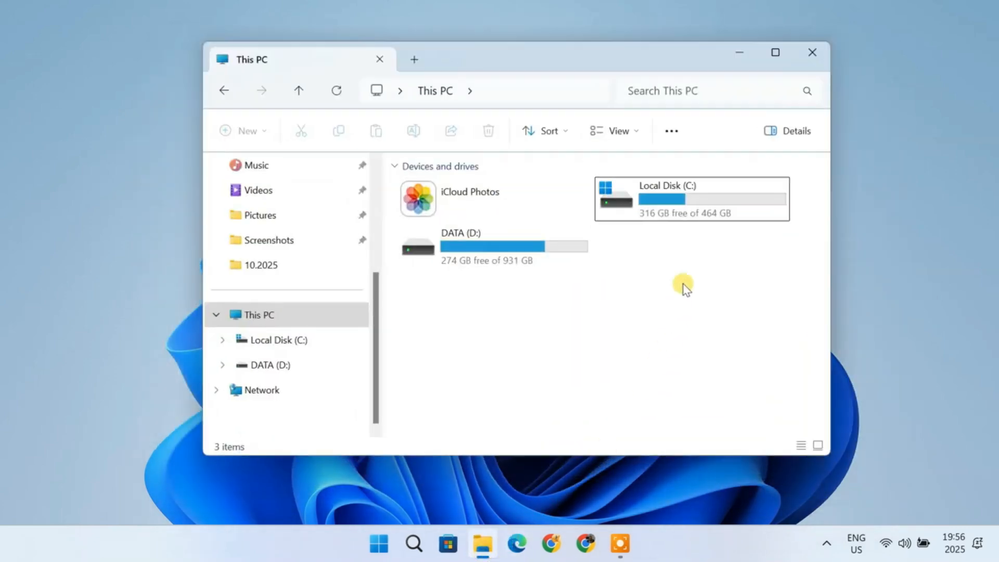
left_click(691, 205)
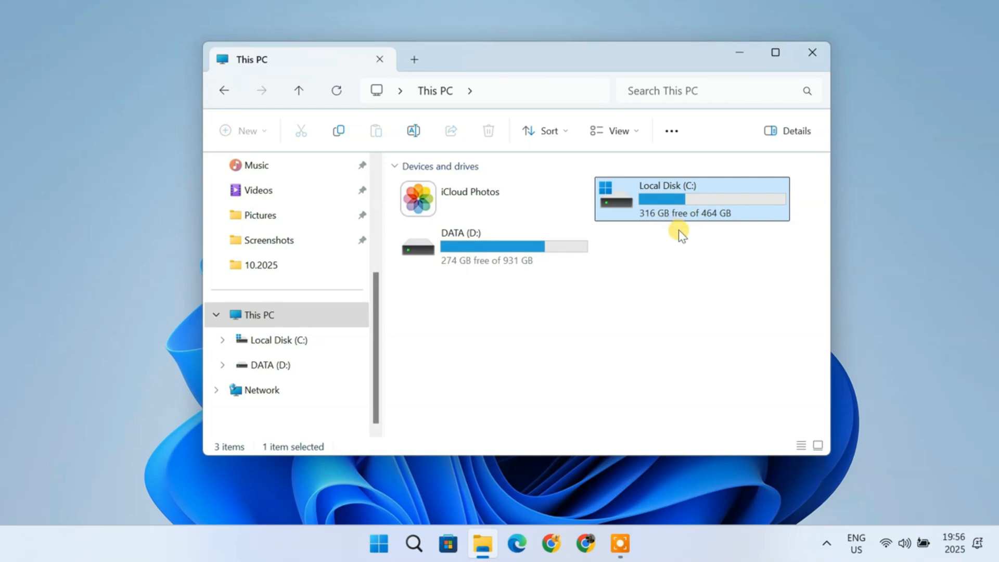
left_click(811, 59)
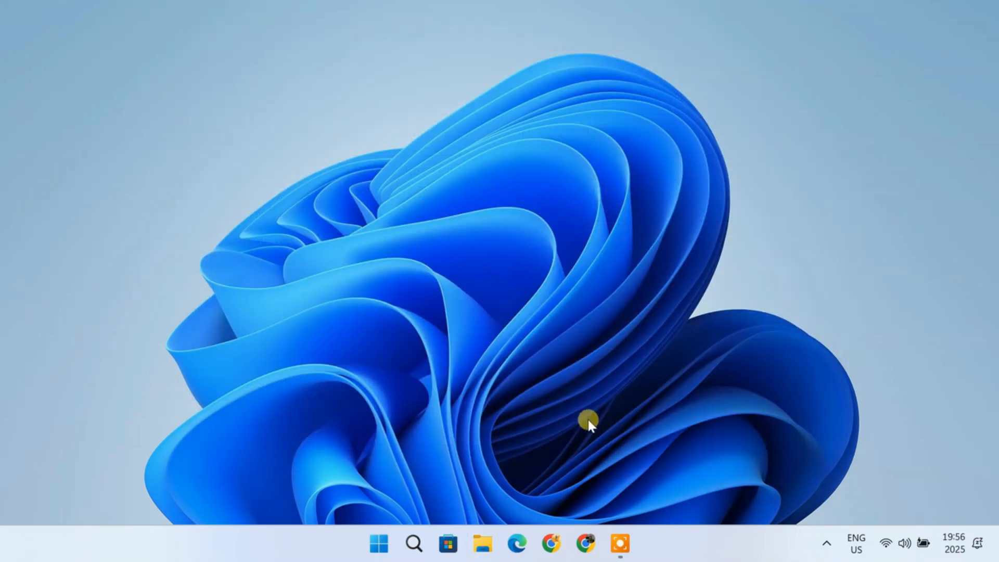
Step: Search for windows features and open Turn Windows features on or off
left_click(413, 543)
type("windows")
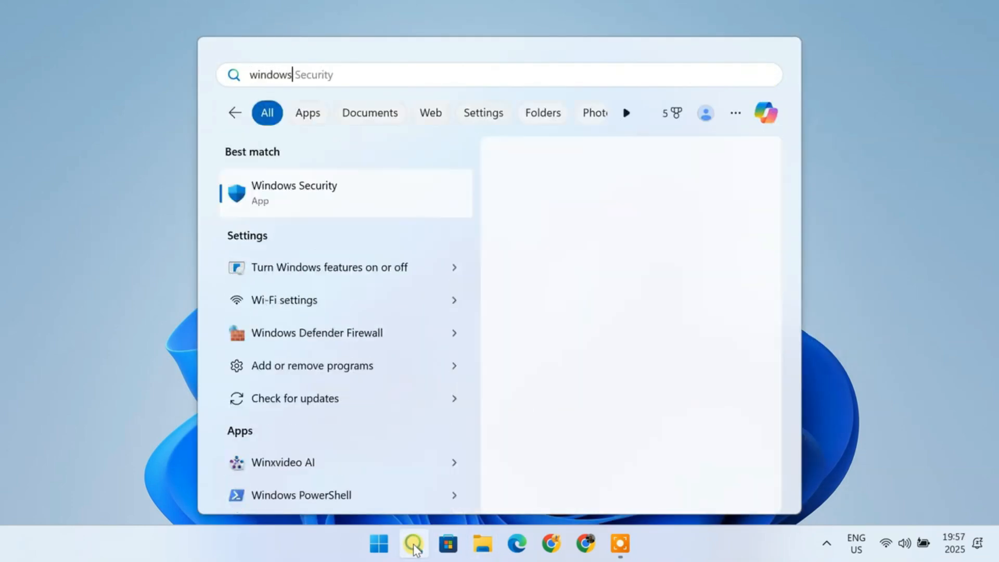
type(" features")
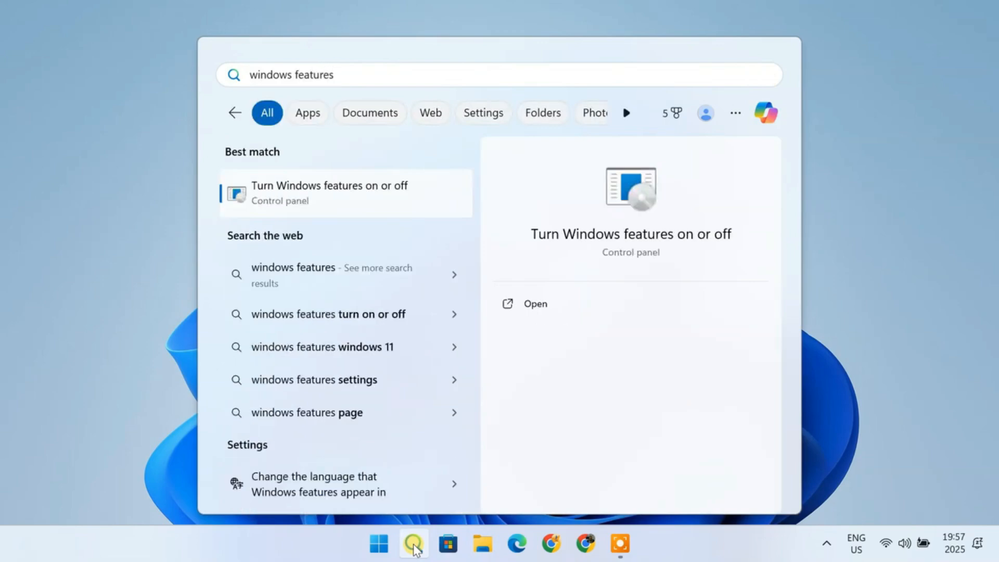
left_click(380, 201)
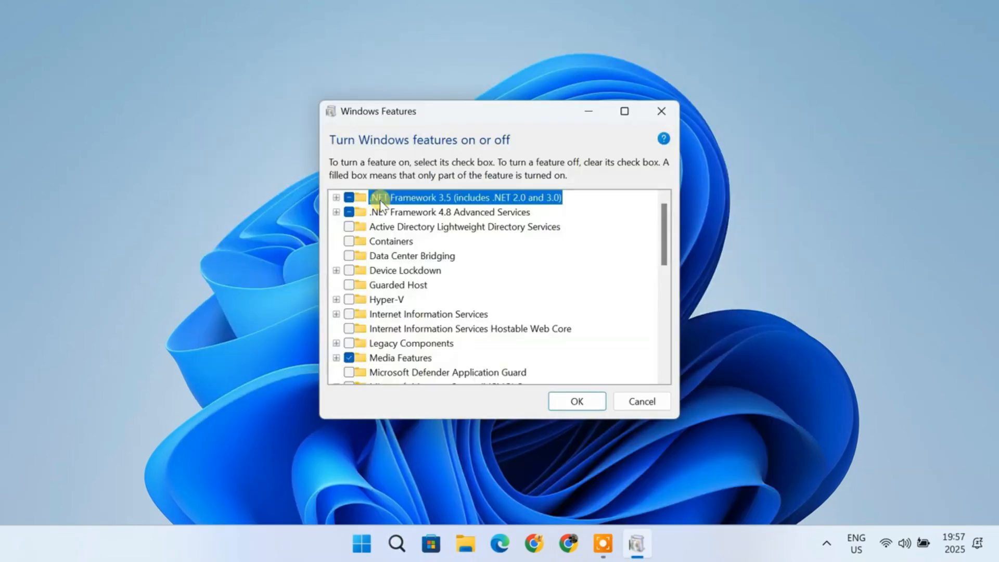
Step: Review the Hyper-V, Virtual Machine Platform, Windows Hypervisor Platform, Windows Sandbox and Windows Subsystem for Linux entries, and confirm the dialog
left_click(401, 298)
scroll(432, 312, "down", 1)
scroll(433, 314, "down", 4)
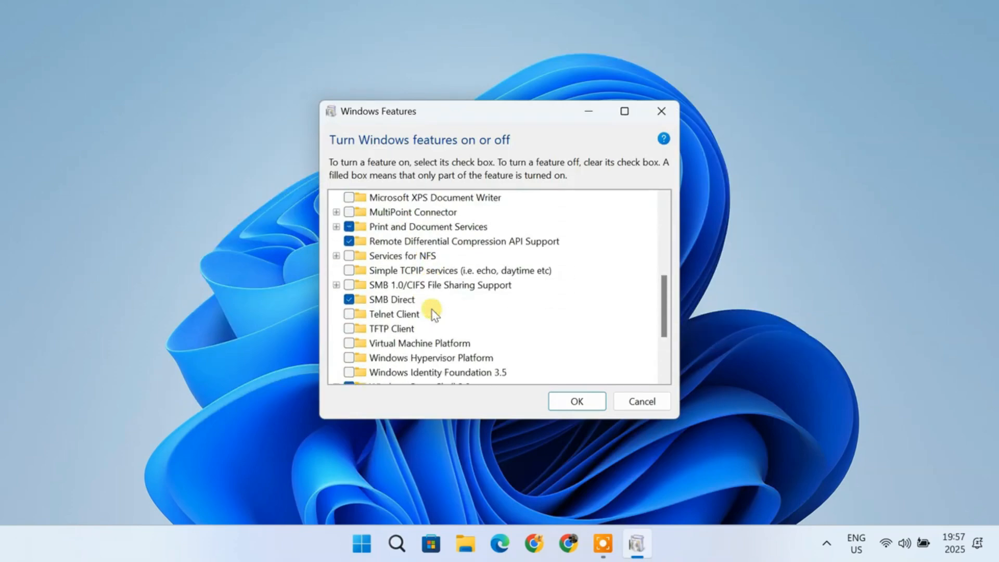
scroll(433, 314, "down", 3)
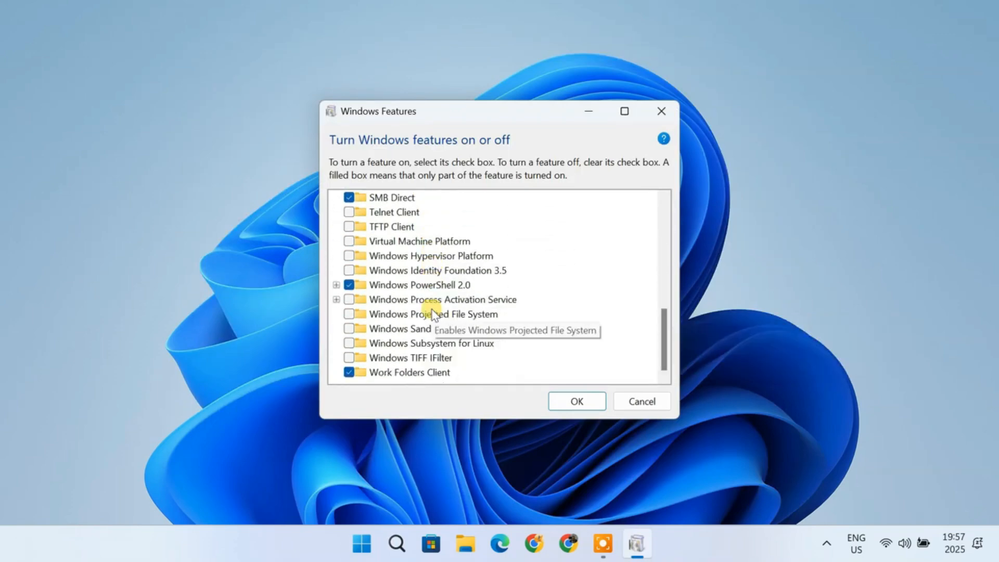
left_click(451, 242)
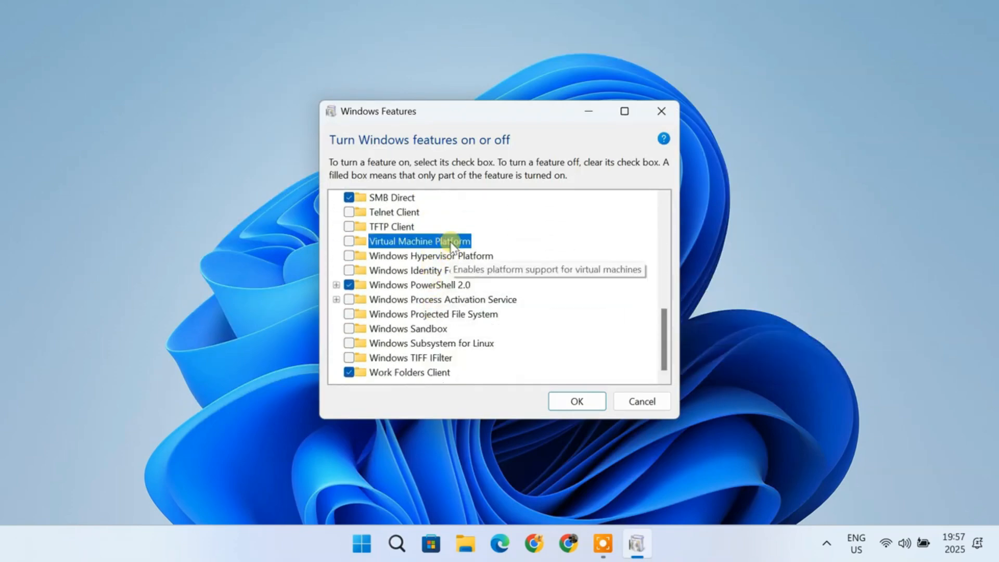
left_click(434, 256)
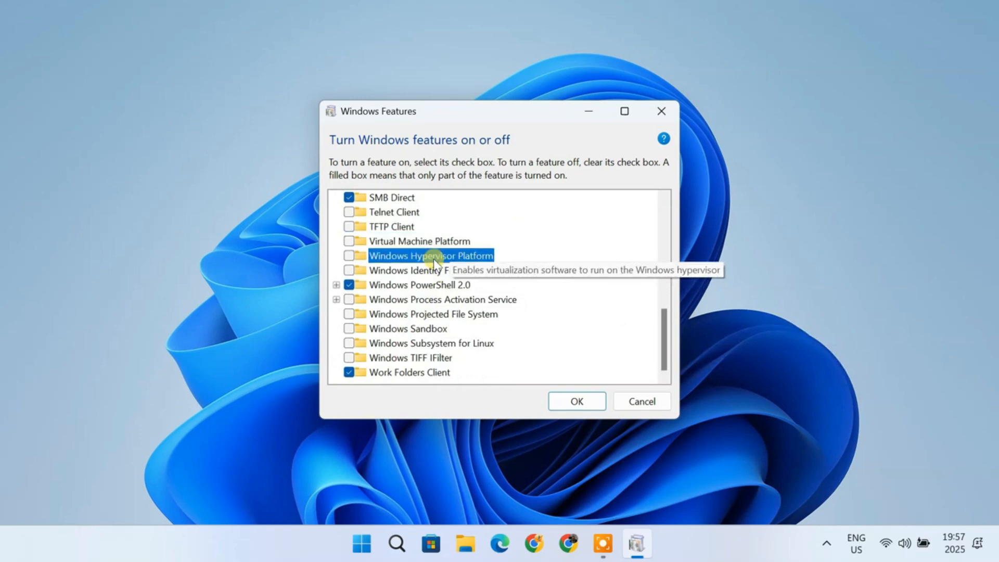
left_click(415, 329)
left_click(401, 344)
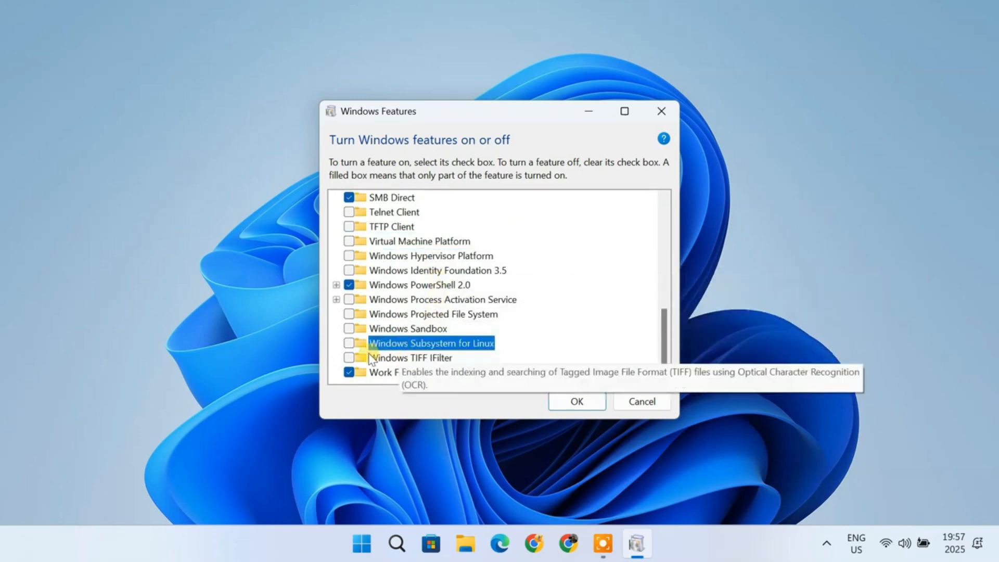
left_click(578, 409)
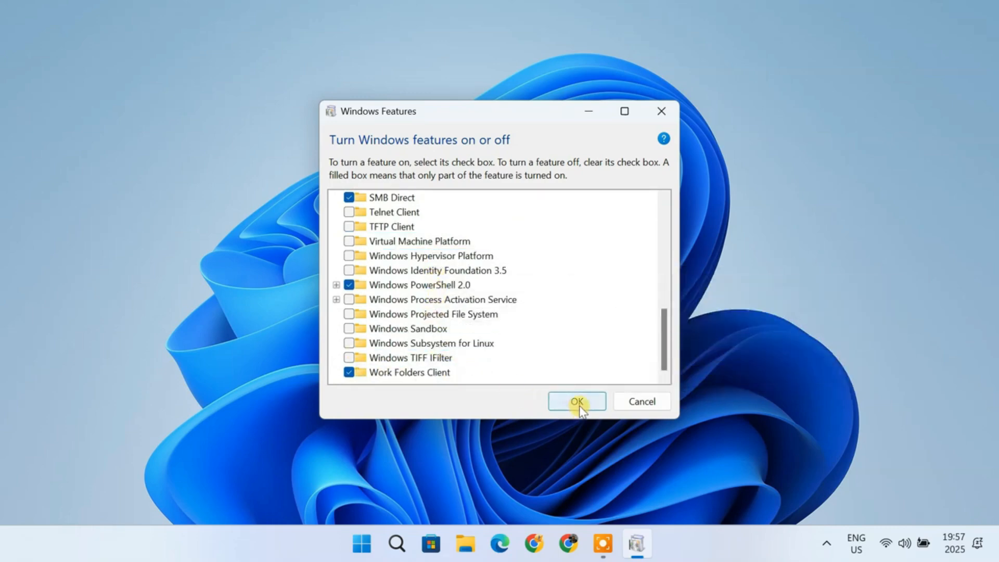
Step: Open the Core isolation settings to check Memory integrity, and close Windows Security
left_click(415, 544)
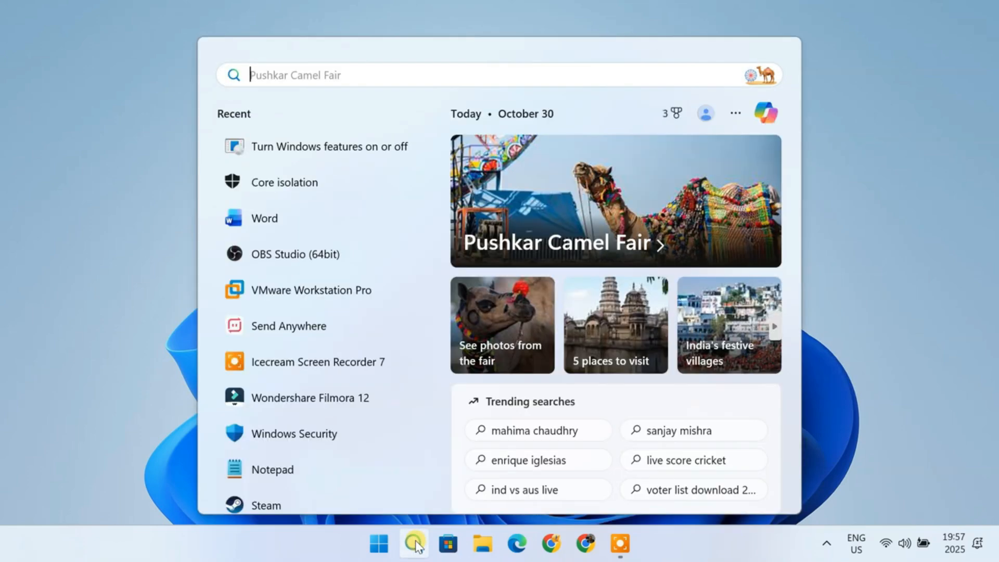
type("core isolation")
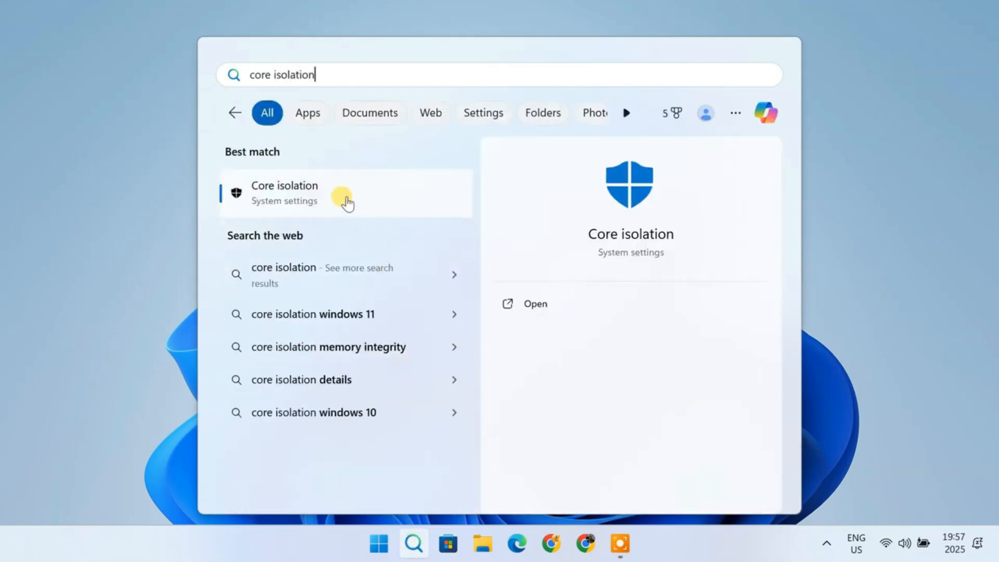
left_click(341, 197)
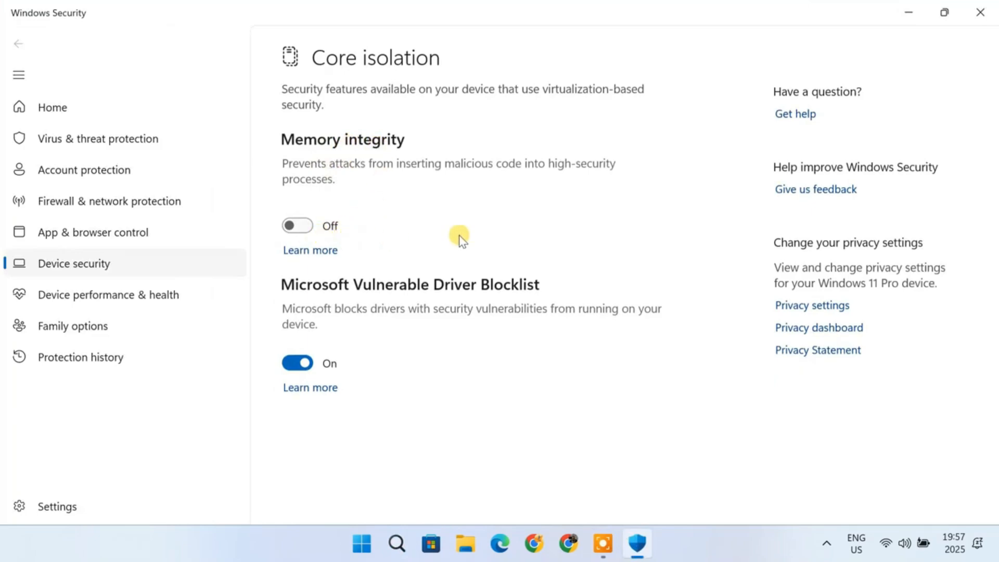
left_click(980, 12)
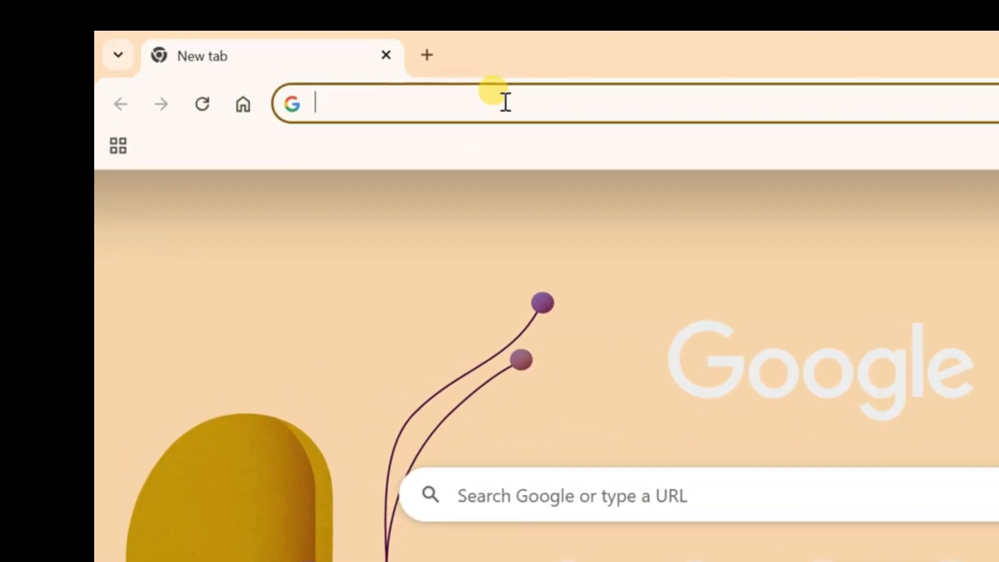
Step: Search Google for kali linux download
type("kali linux")
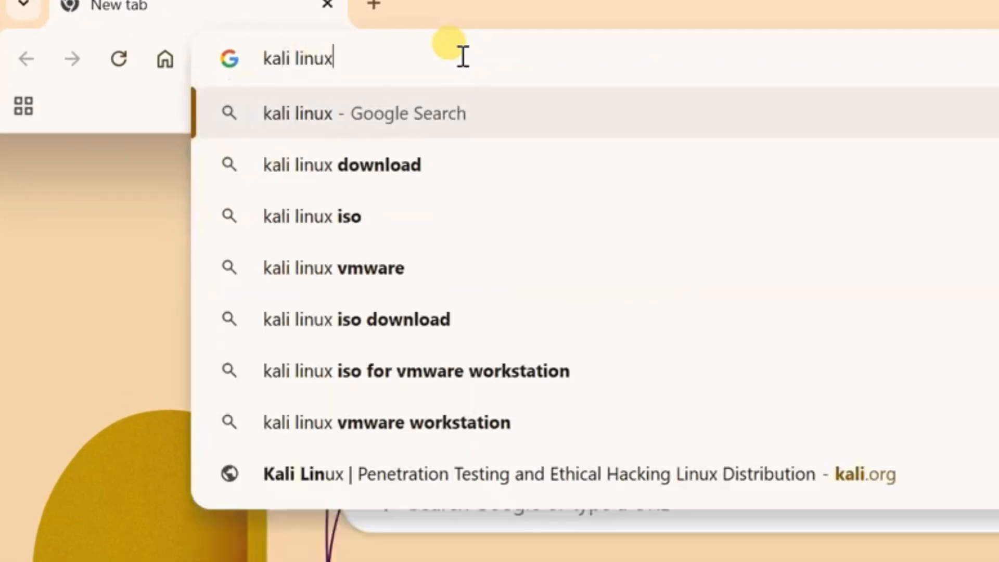
type(" download")
key("Return")
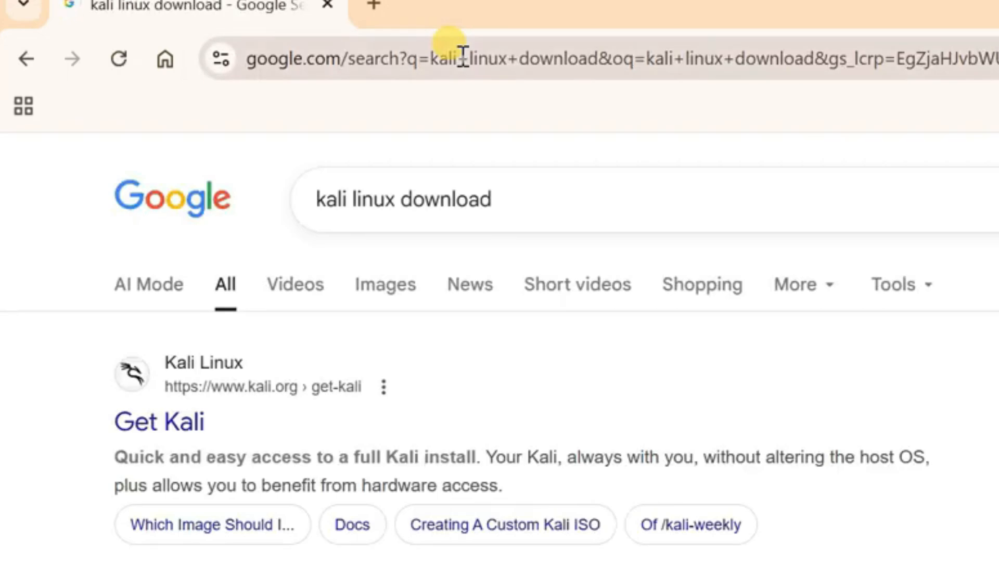
Step: From the Get Kali page's Installer Images section, download the recommended x86_64 installer ISO and open the downloads list
left_click(181, 429)
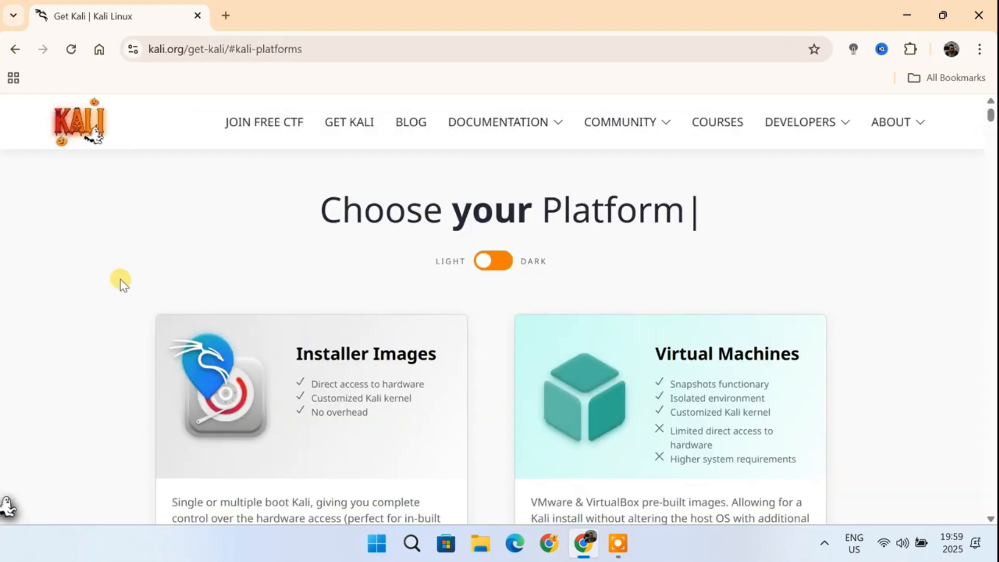
scroll(499, 336, "down", 3)
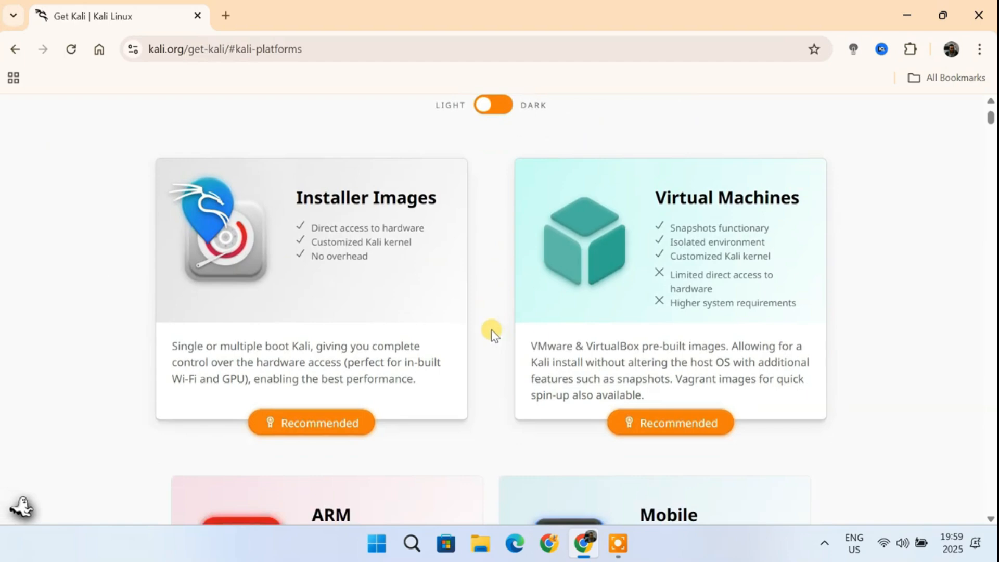
left_click(378, 211)
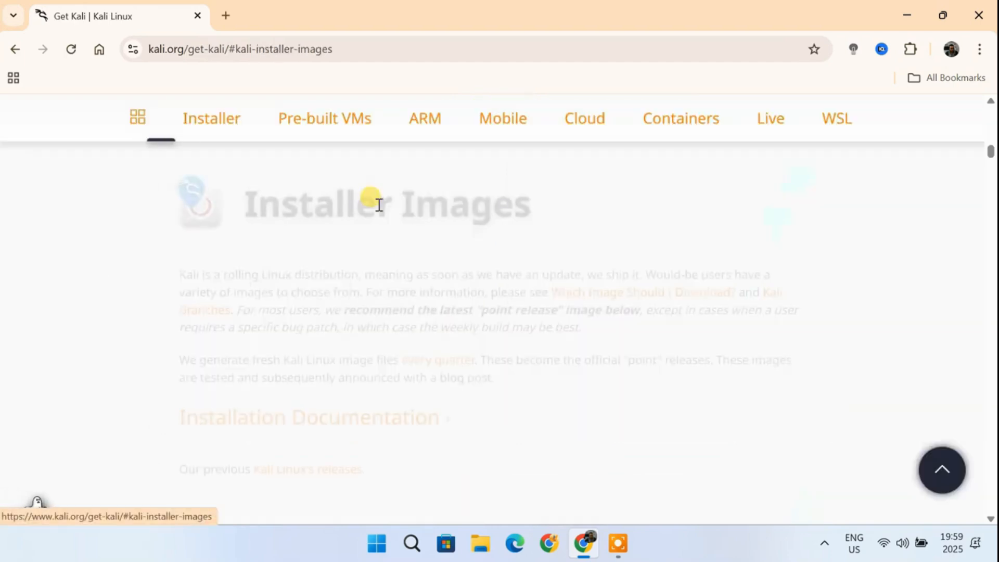
scroll(584, 348, "down", 10)
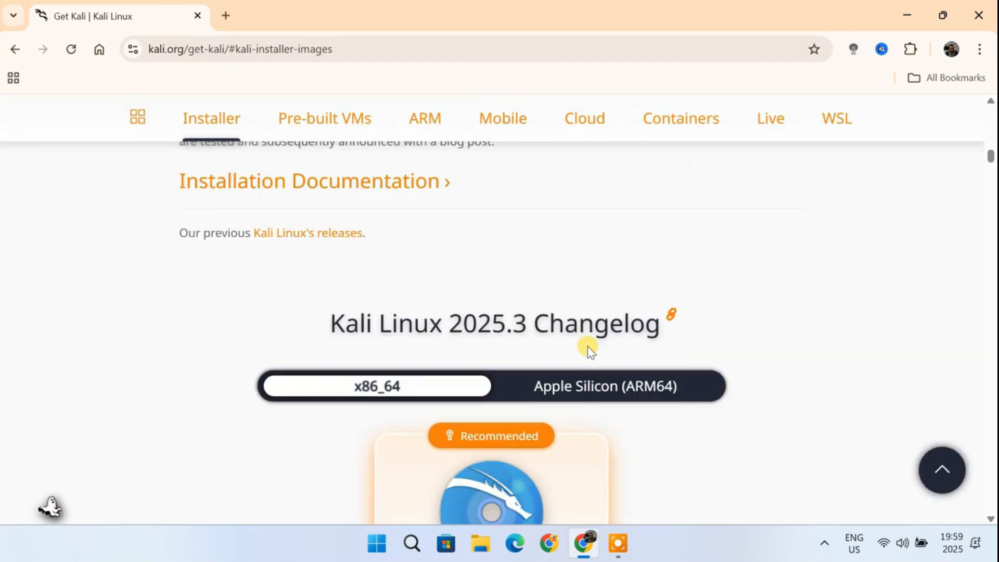
scroll(587, 352, "up", 2)
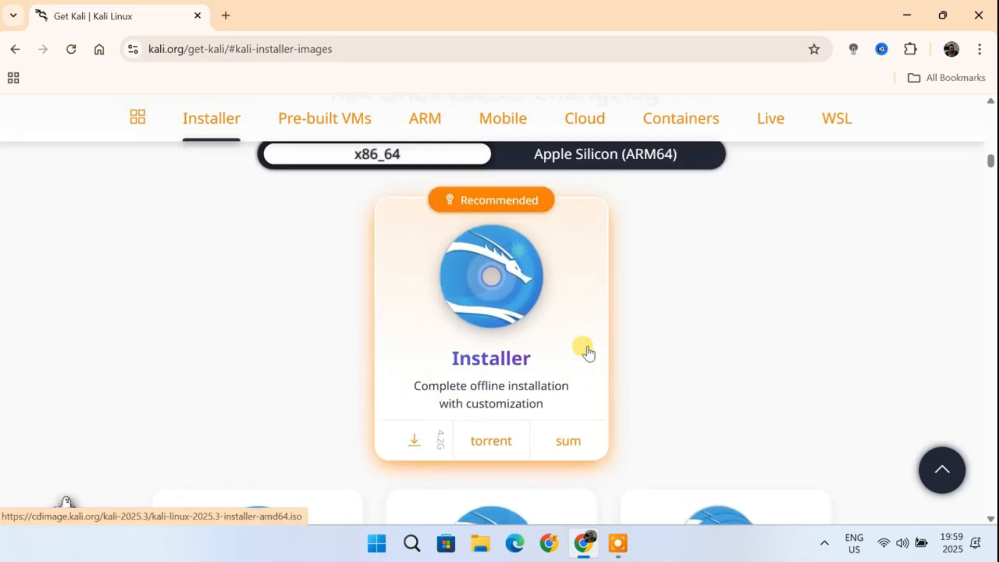
left_click(414, 443)
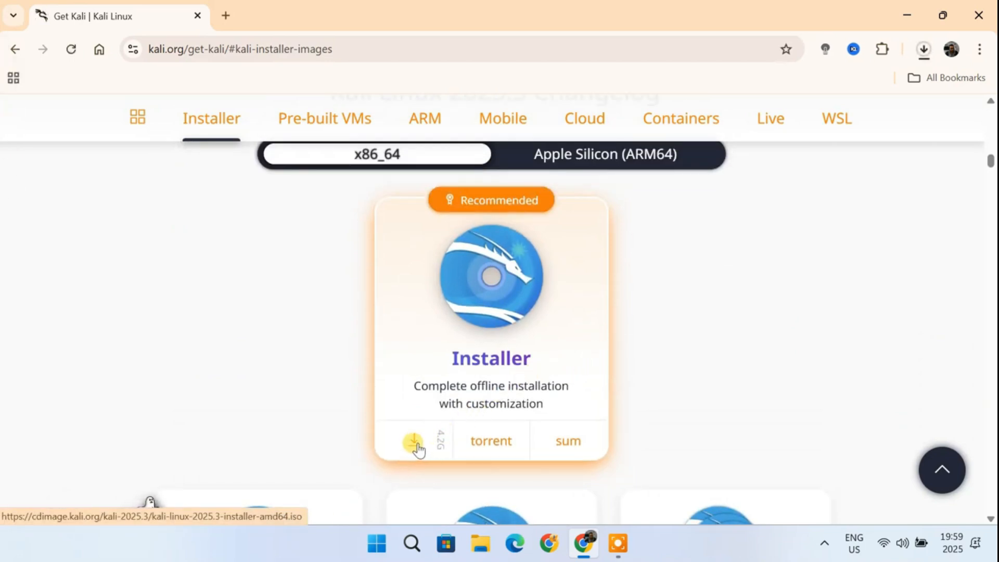
left_click(924, 49)
mouse_move(752, 134)
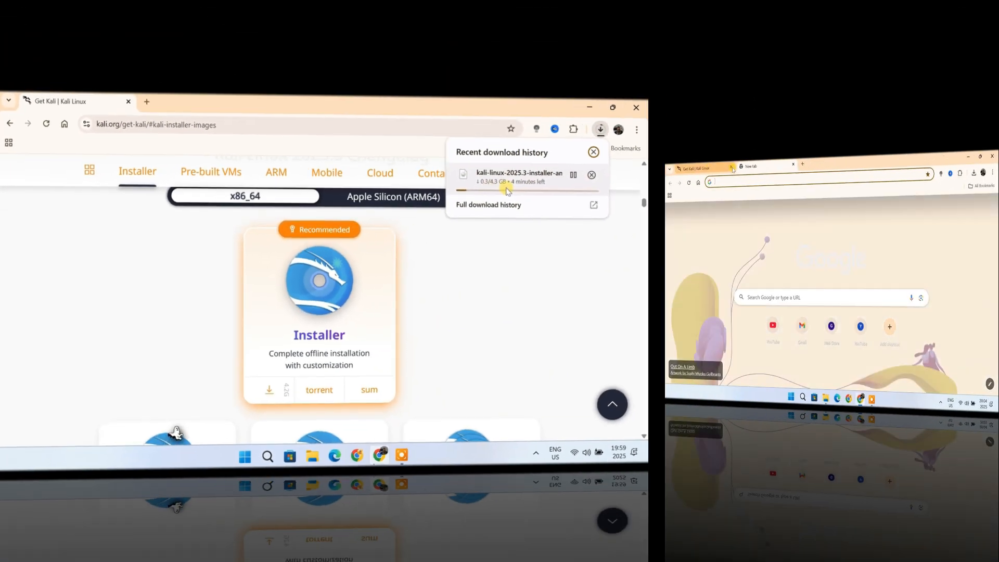
Step: Search Google for vmware workstation pro download in a new tab
type("vmware ")
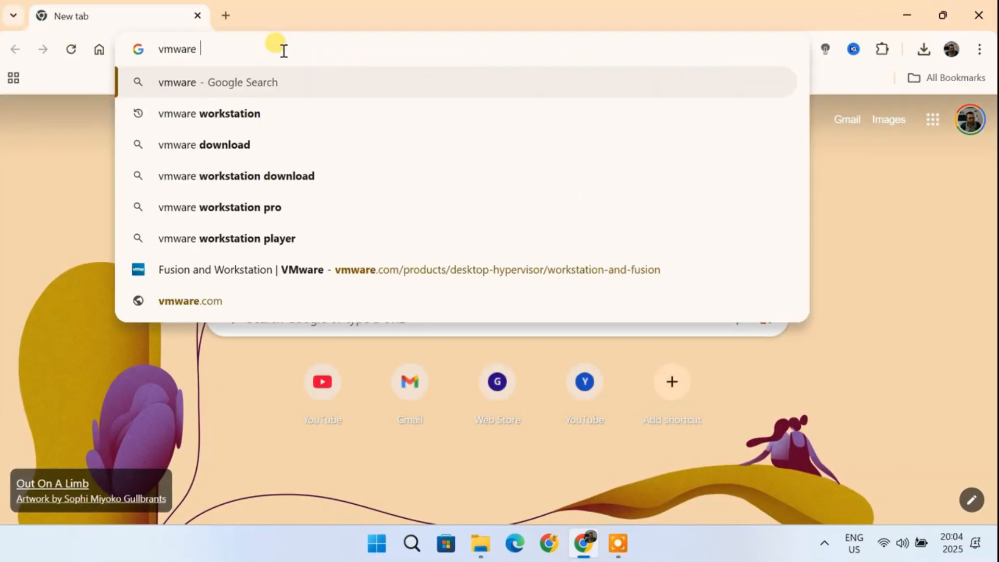
type("workstation pro download")
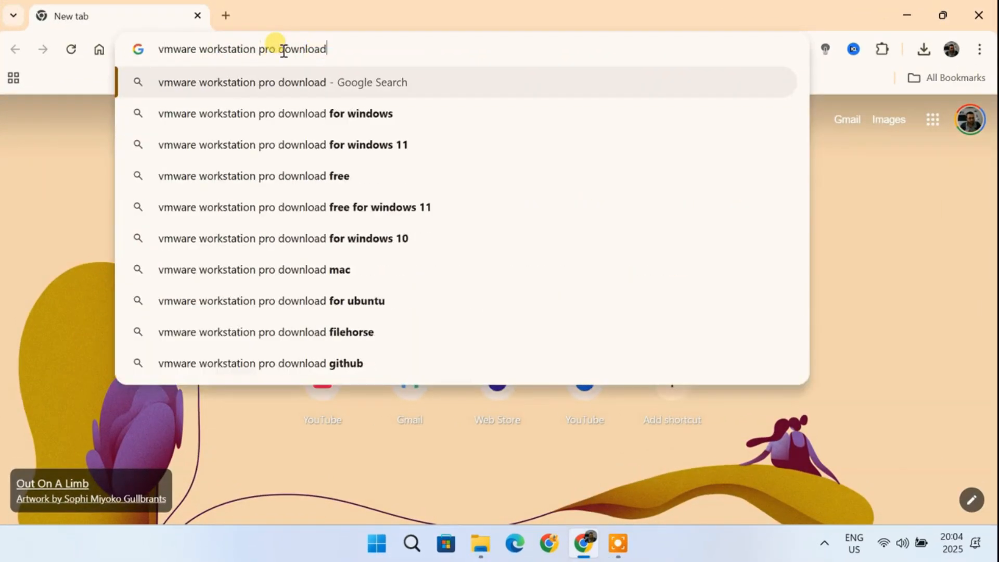
key("Return")
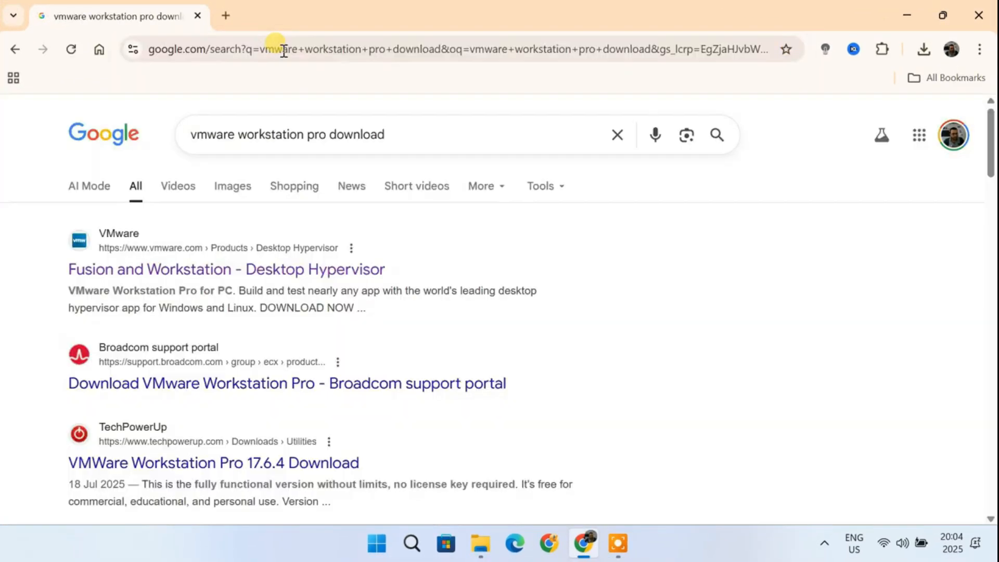
Step: Open the VMware Fusion and Workstation page, start Download Now, and log in to the Broadcom support portal
left_click(214, 268)
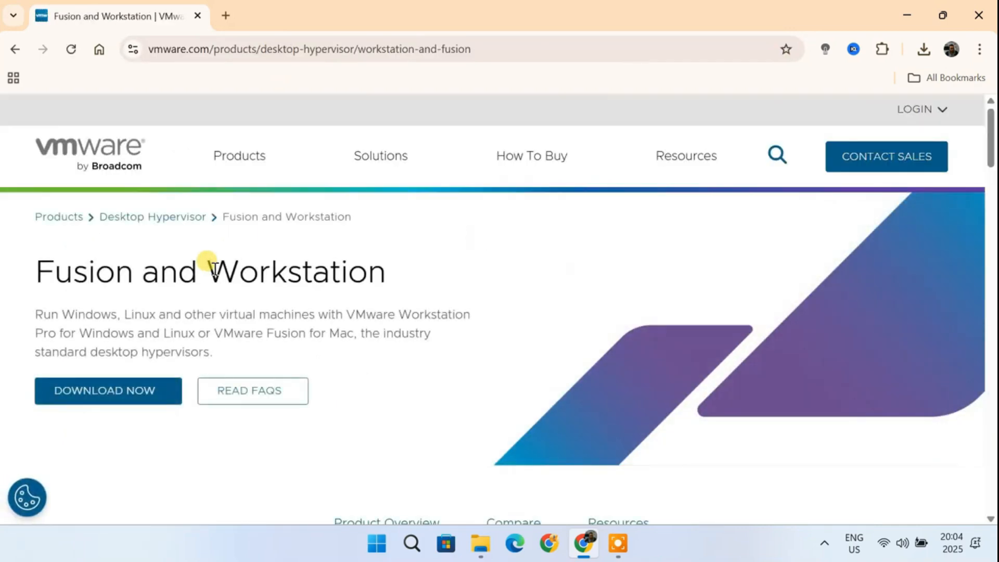
left_click(116, 401)
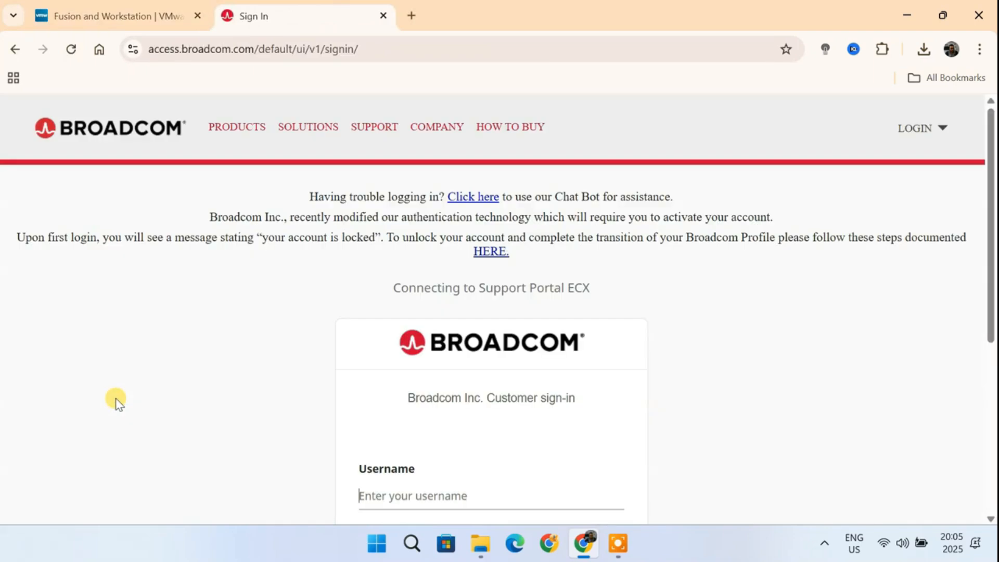
scroll(667, 403, "down", 3)
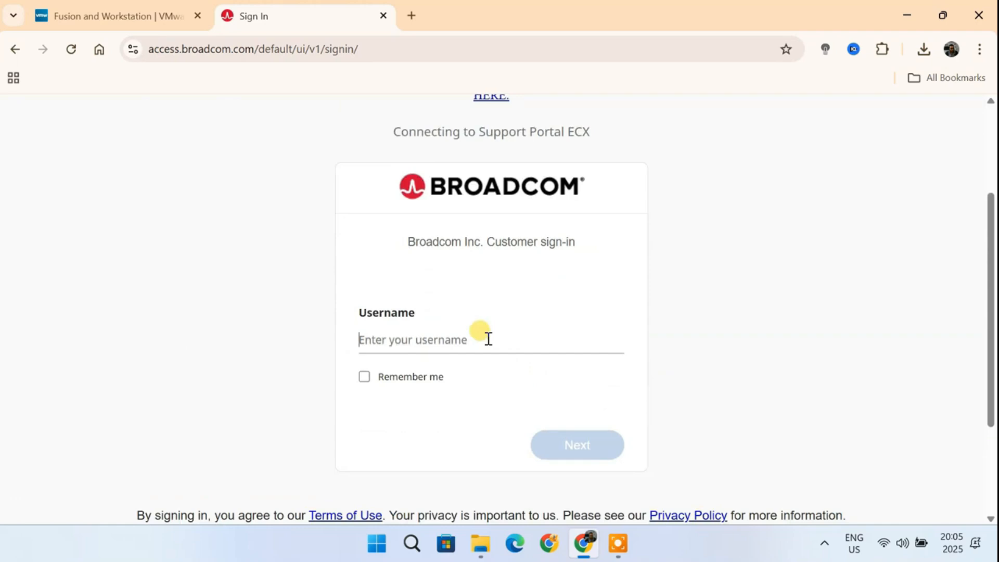
scroll(763, 303, "up", 3)
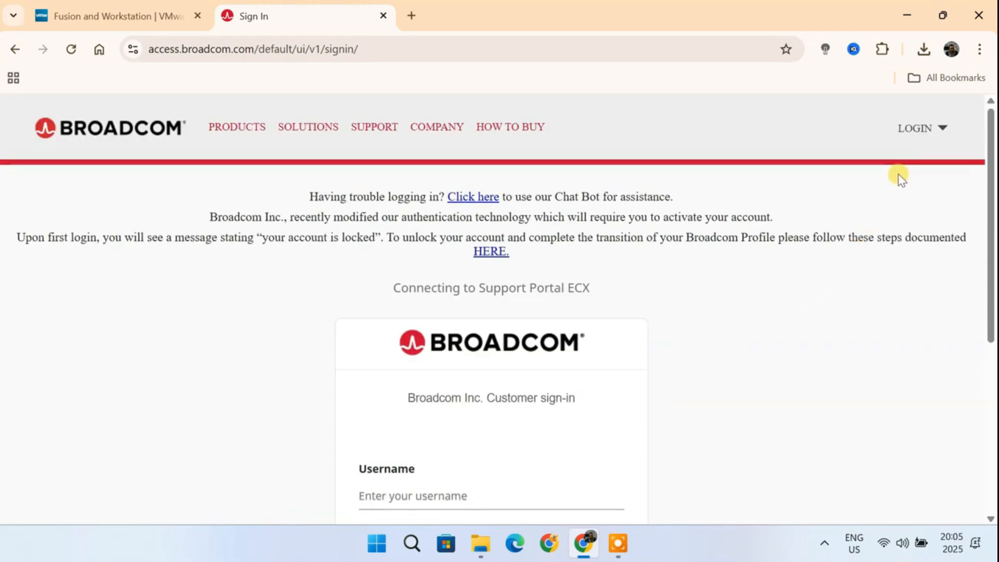
left_click(920, 135)
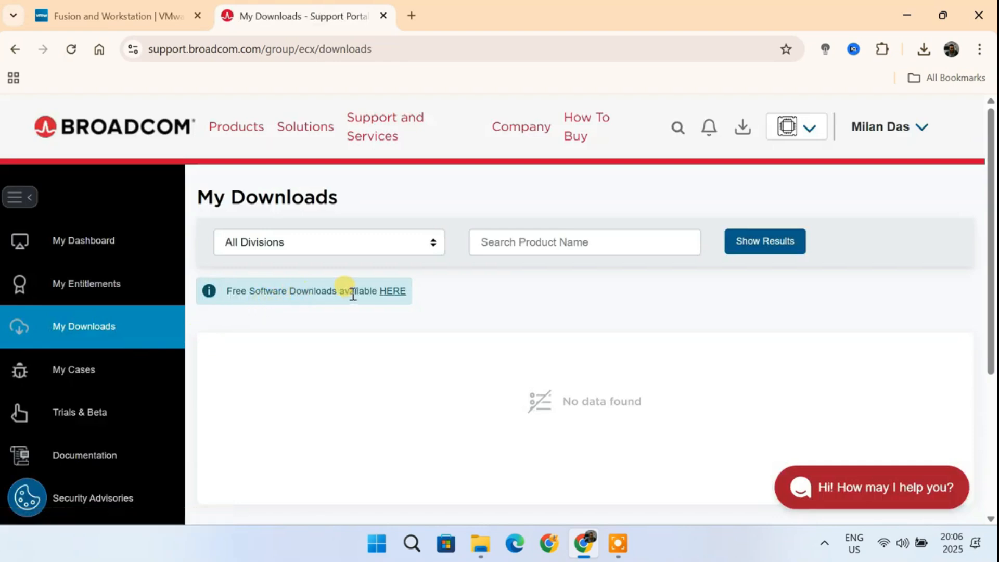
Step: Open the free software downloads, search for workstation pro, and open VMware Workstation Pro
left_click(393, 291)
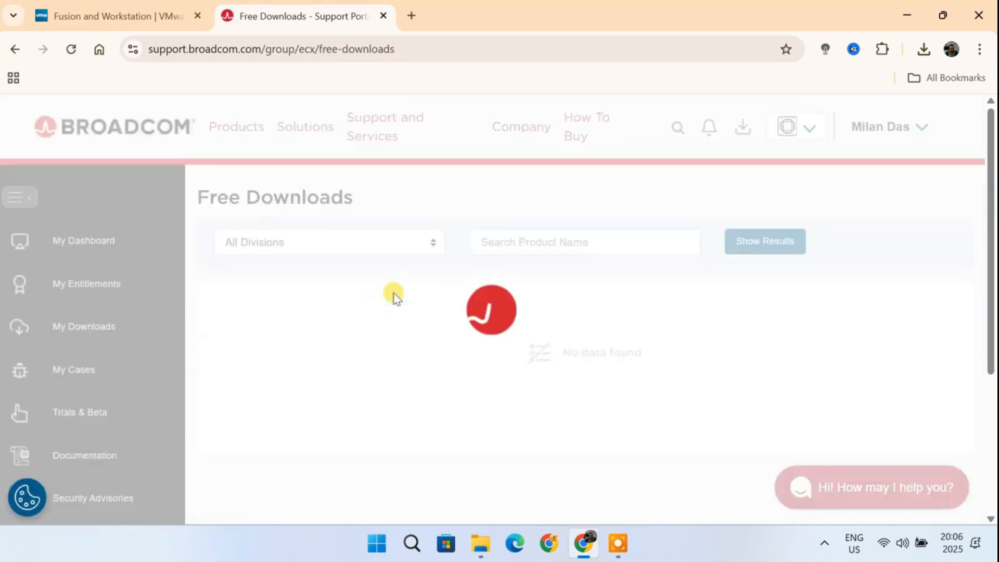
left_click(587, 245)
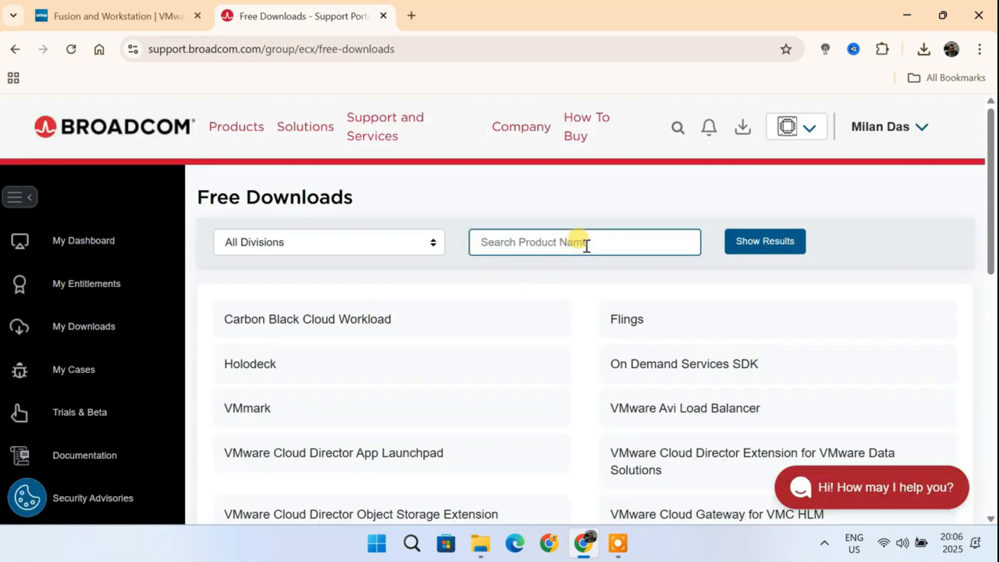
type("workstation pro")
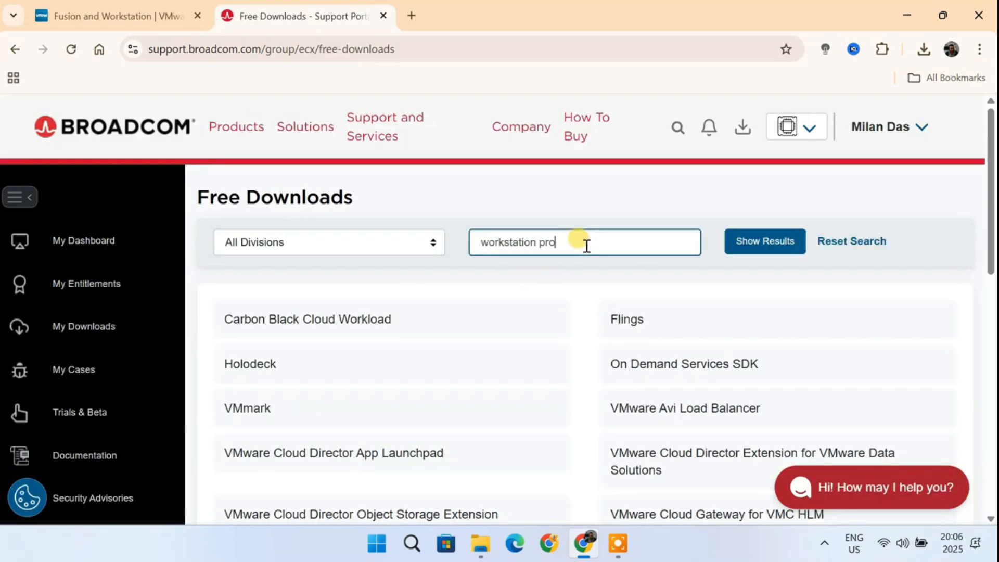
key("Return")
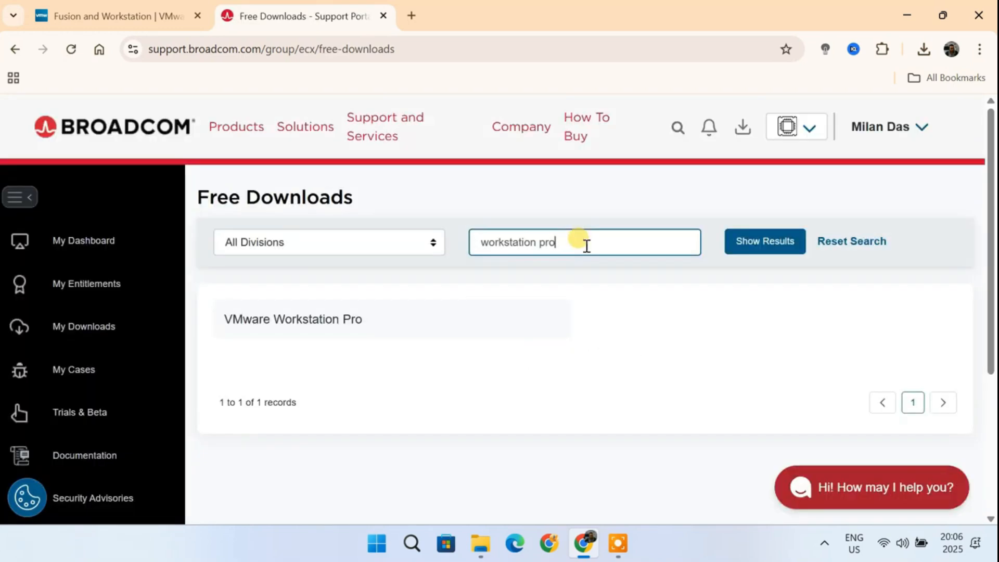
left_click(290, 325)
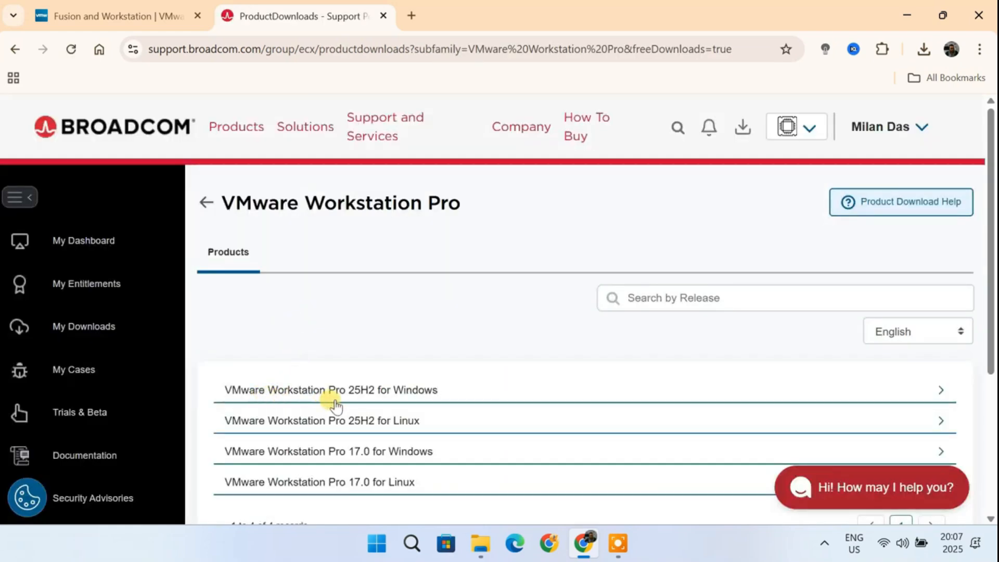
Step: Open the VMware Workstation Pro 25H2 for Windows release 25H2 and view its Terms and Conditions in a tab, then close it
left_click(379, 401)
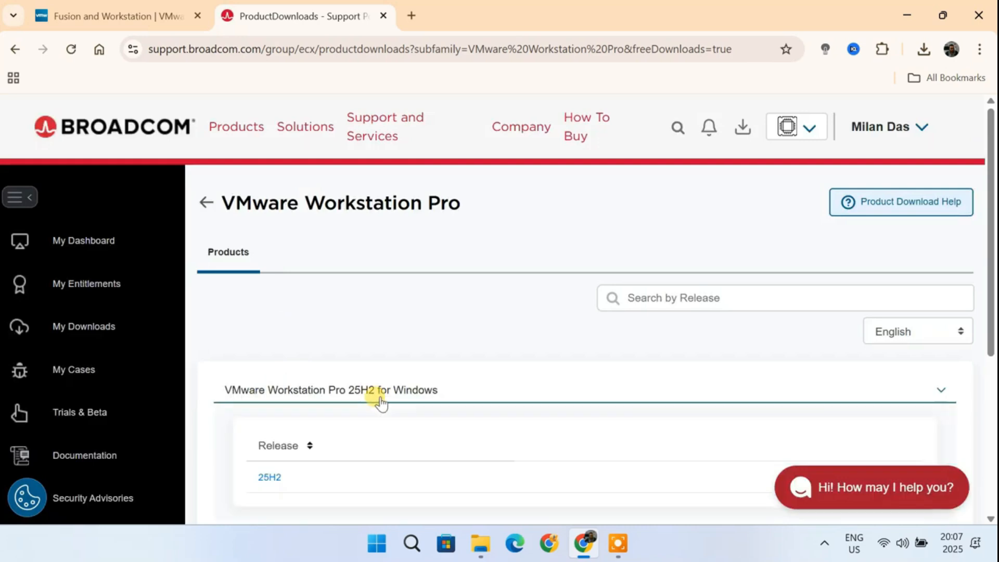
left_click(270, 478)
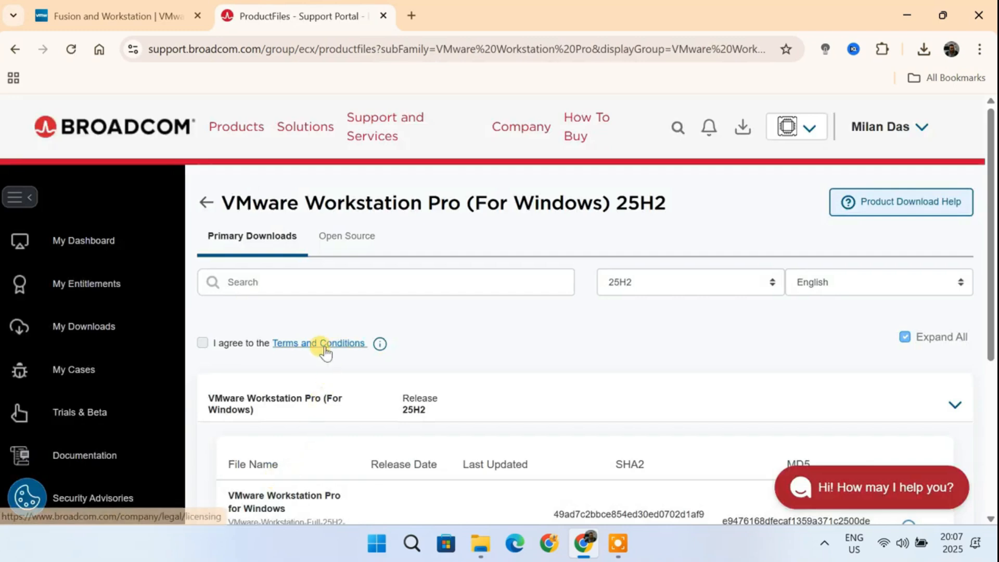
left_click(323, 347)
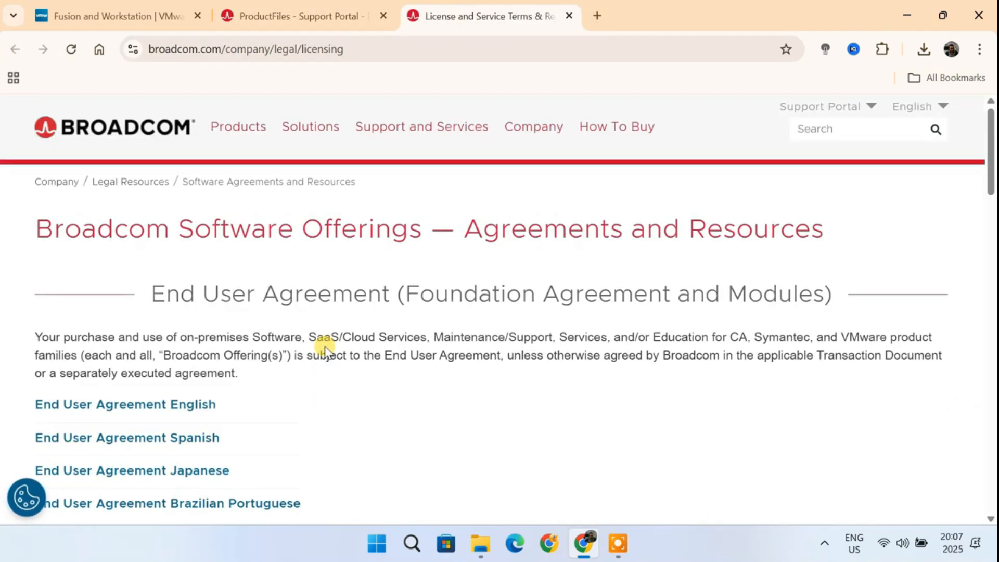
left_click(570, 17)
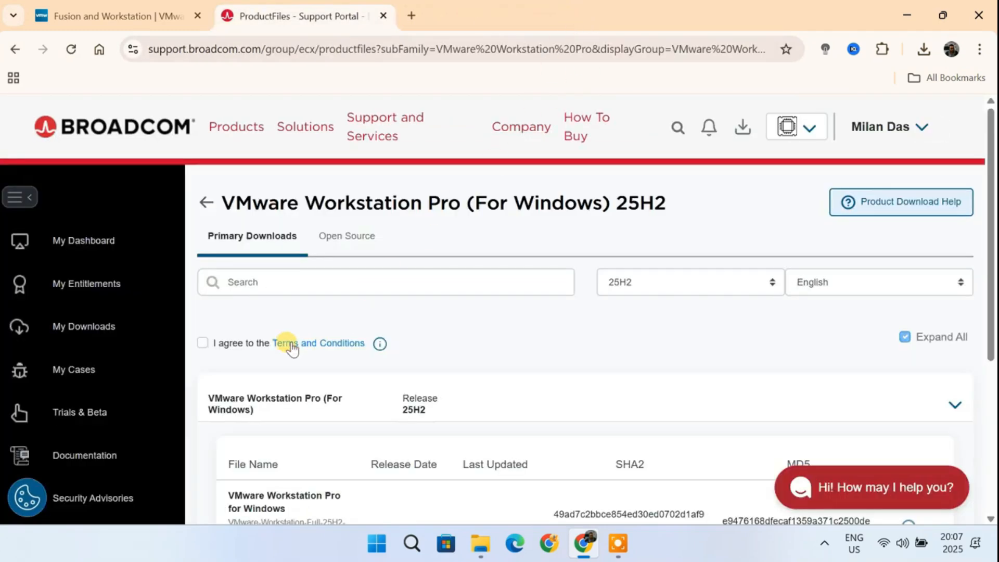
Step: Agree to the Terms and Conditions and download the Windows installer, proceeding with the additional verification
left_click(201, 343)
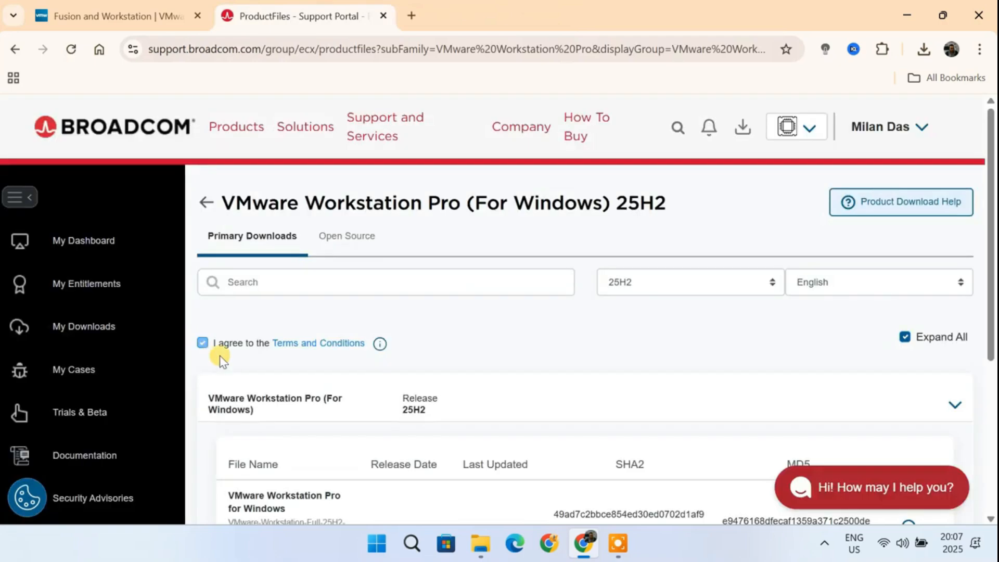
scroll(662, 395, "down", 3)
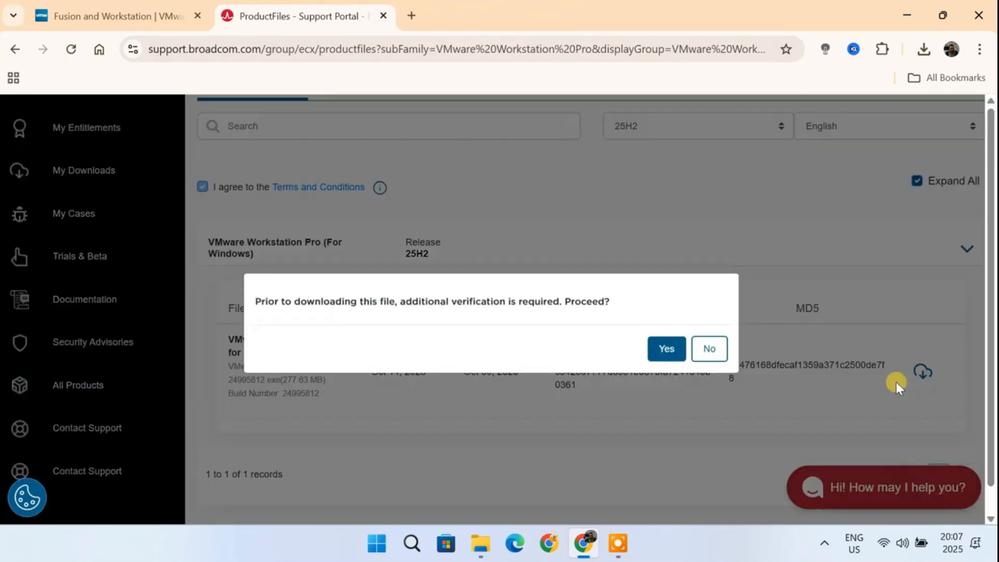
left_click(666, 350)
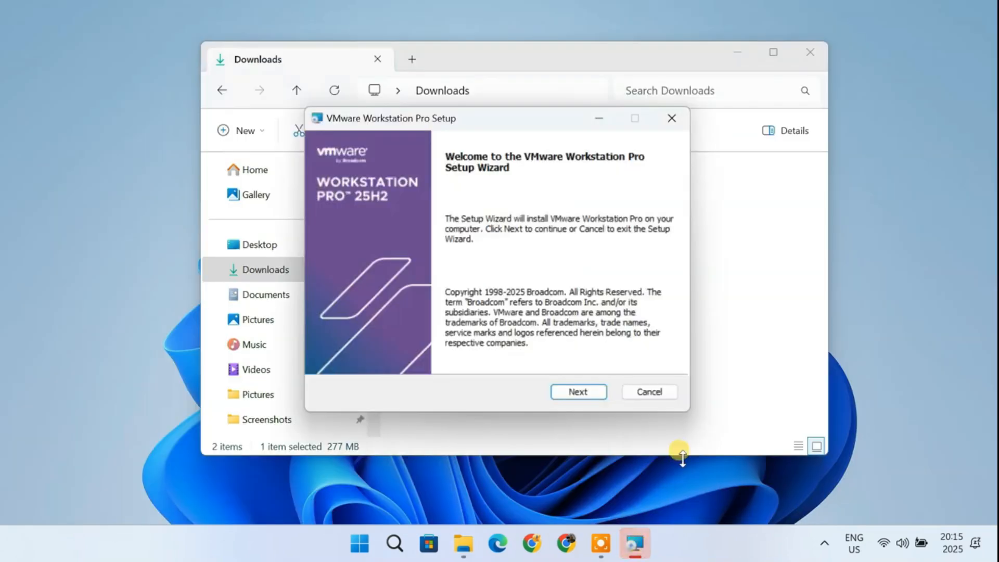
Step: Start the VMware Workstation Pro setup wizard, accept the License Agreement, and continue past the compatibility page
left_click(739, 53)
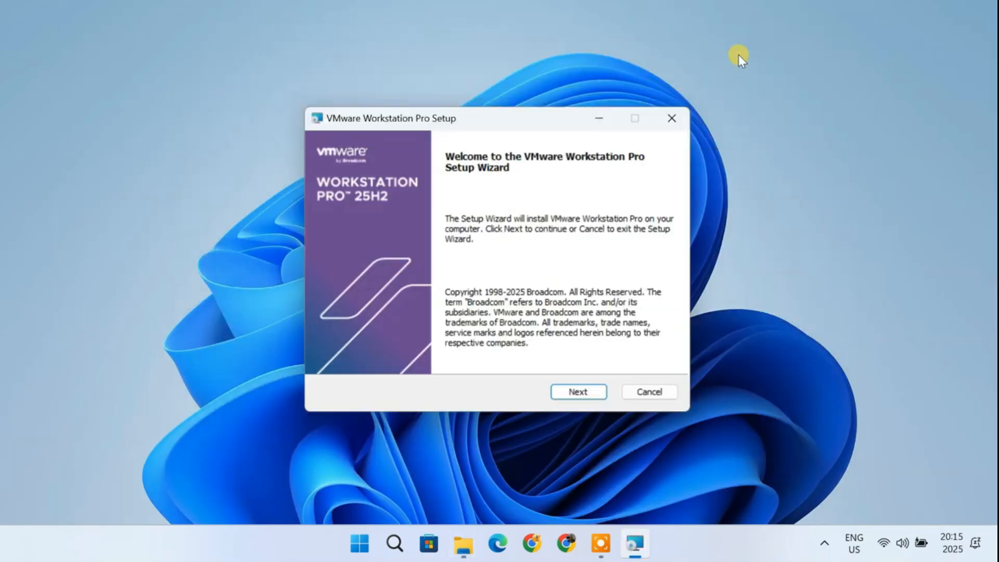
left_click(580, 396)
left_click(329, 355)
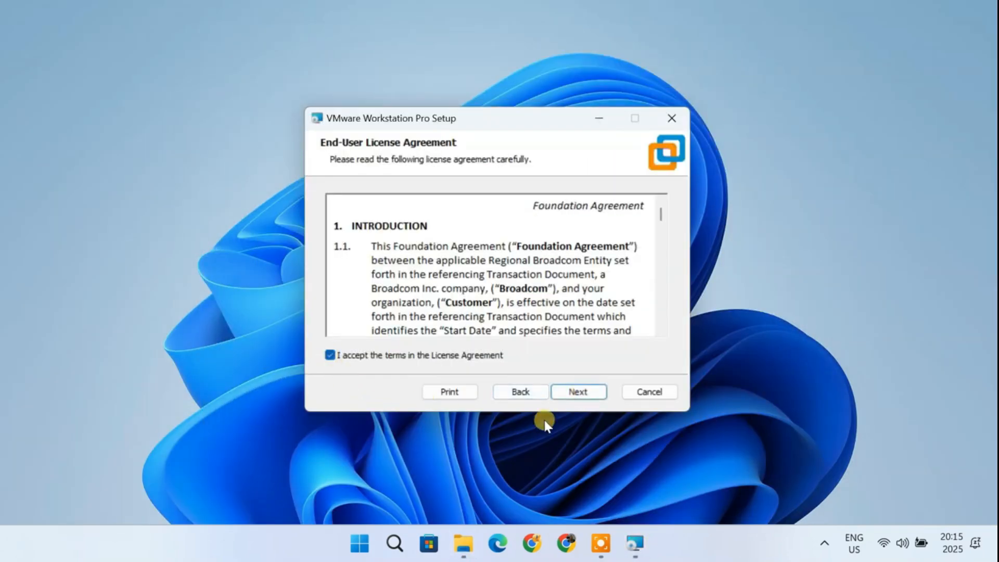
left_click(578, 394)
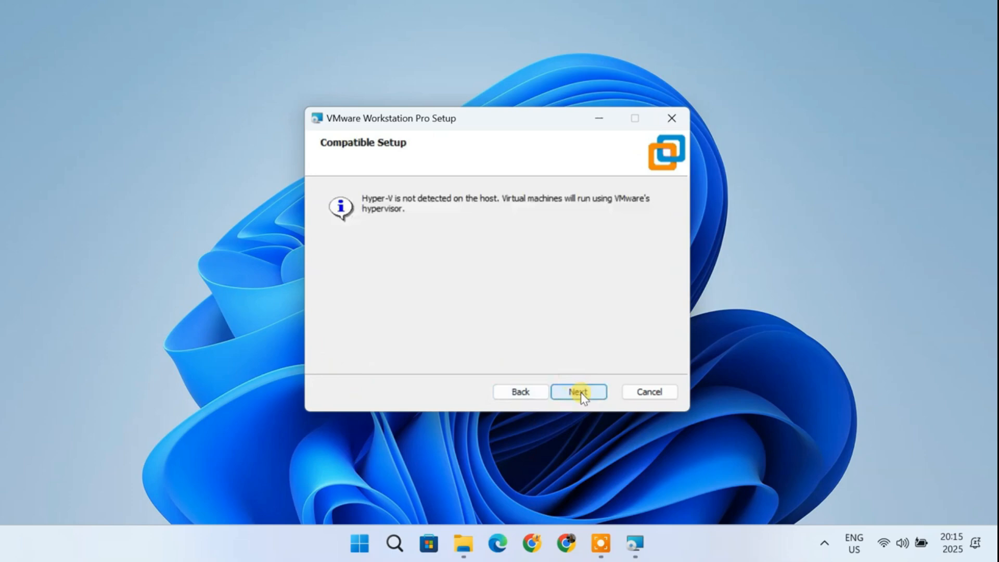
left_click(581, 395)
left_click(581, 395)
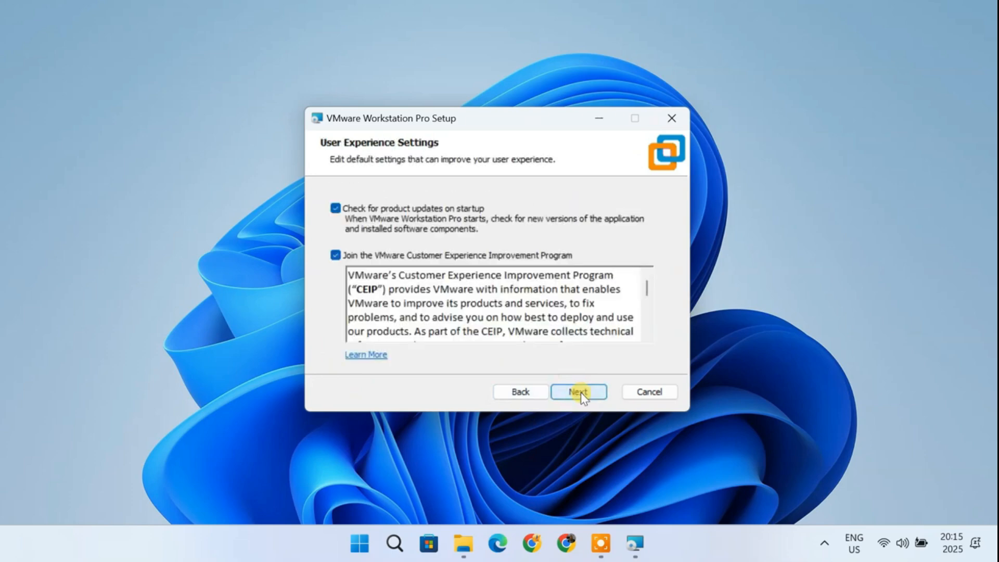
Step: Opt out of the Customer Experience Improvement Program, keep both shortcuts, install, and finish the wizard
left_click(336, 255)
left_click(564, 392)
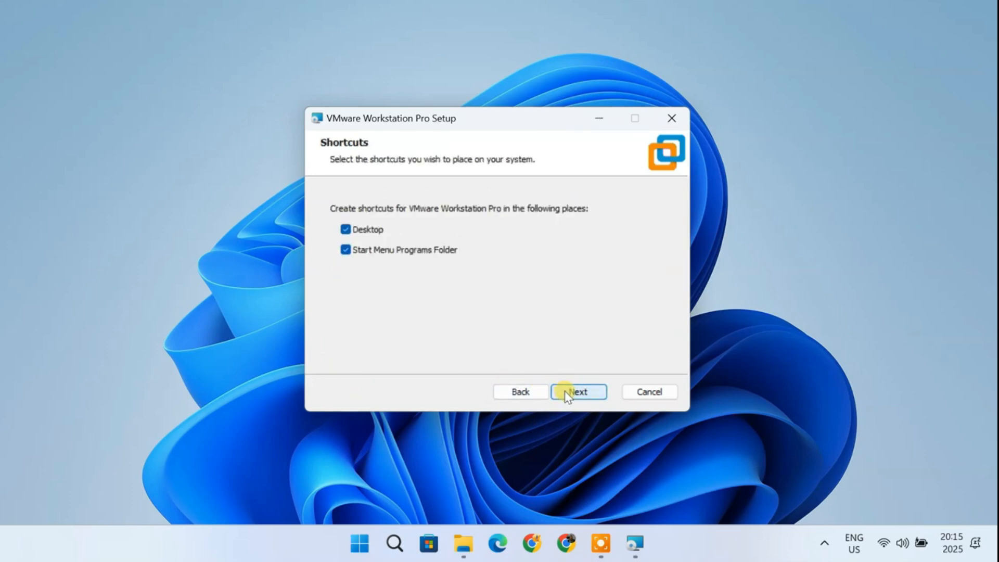
left_click(564, 391)
left_click(564, 391)
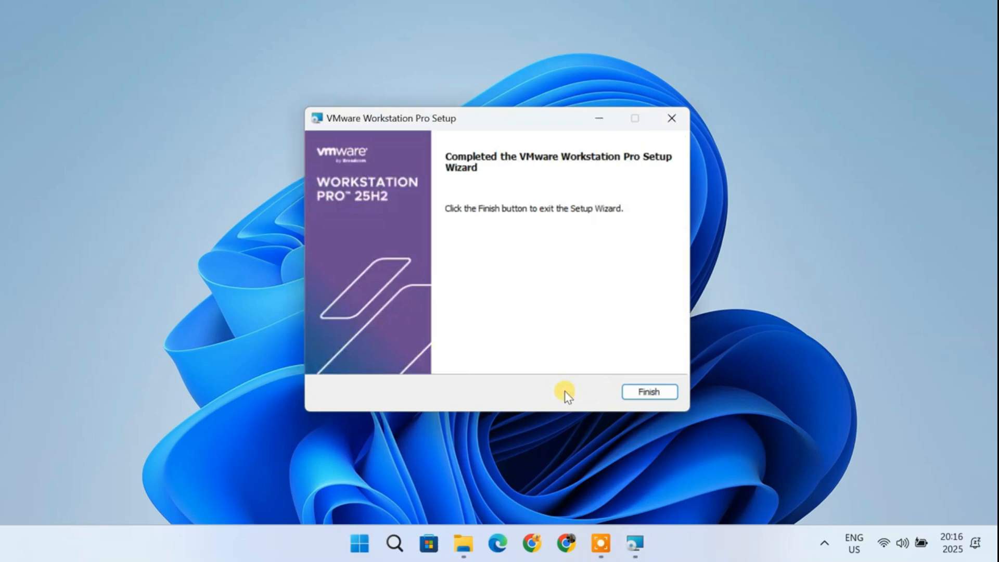
left_click(651, 397)
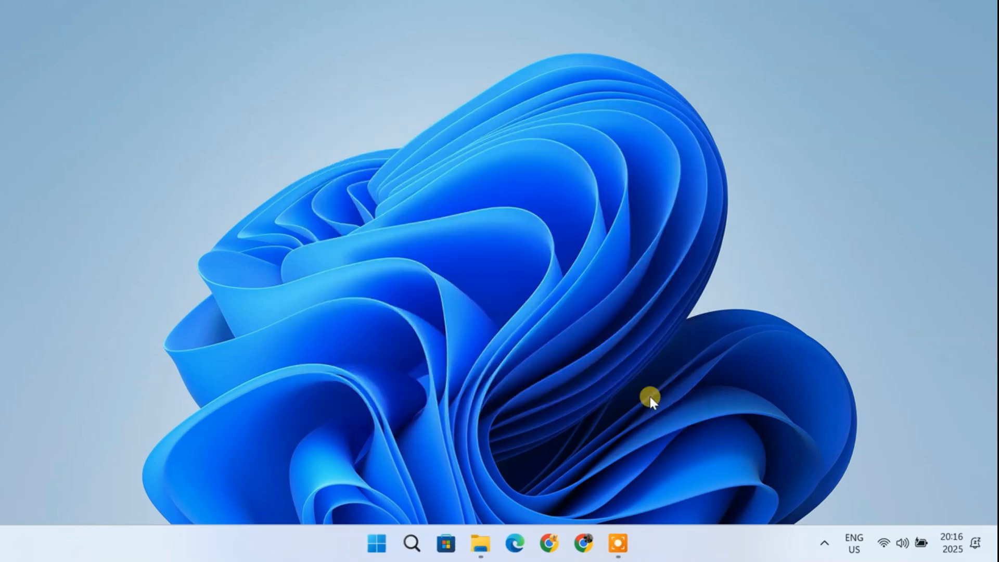
Step: Search Windows for vmware and launch VMware Workstation Pro
left_click(412, 543)
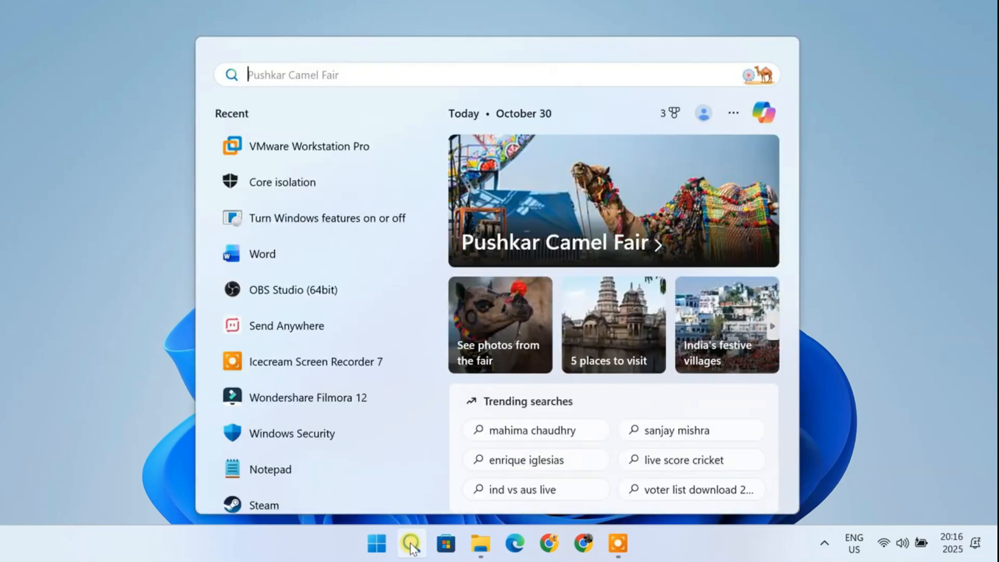
type("vmware")
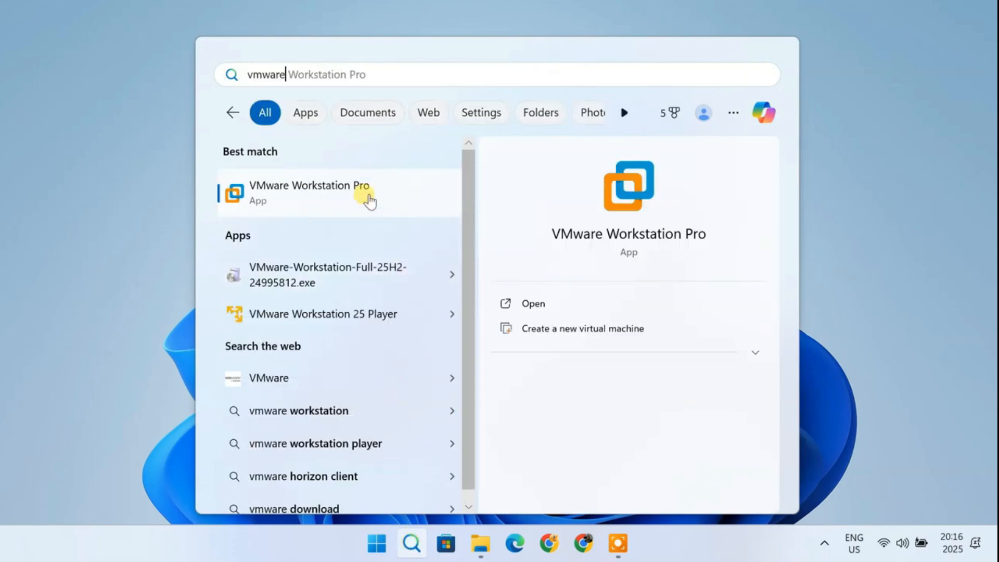
left_click(368, 196)
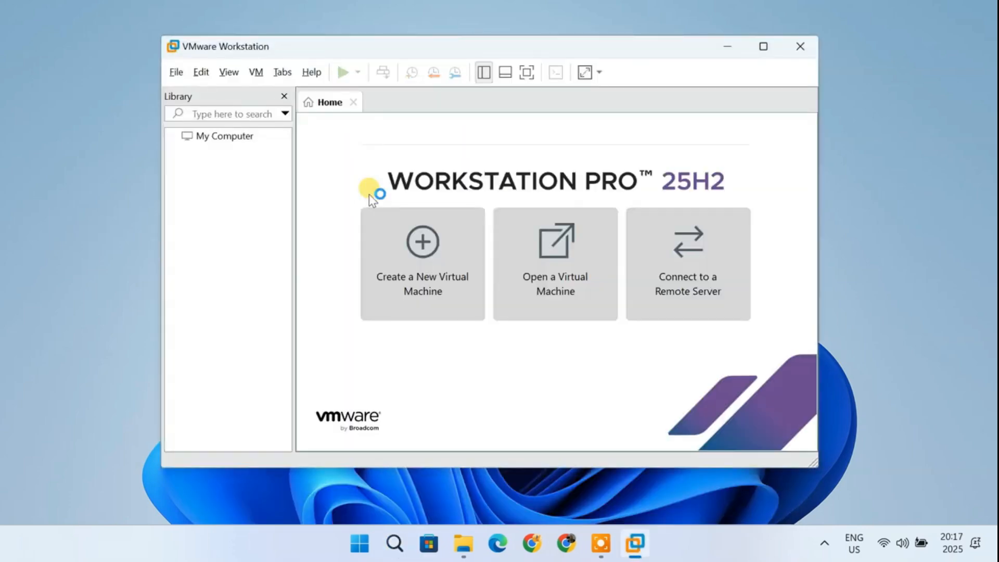
Step: Create a new typical virtual machine installing from the kali-linux-2025.3-installer-amd64 ISO in Downloads
left_click(447, 259)
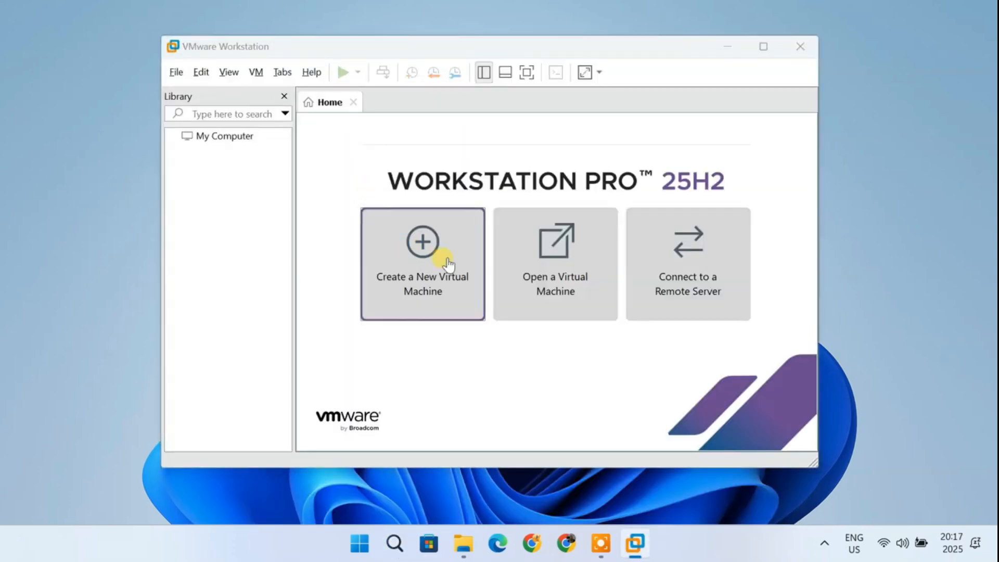
left_click(568, 404)
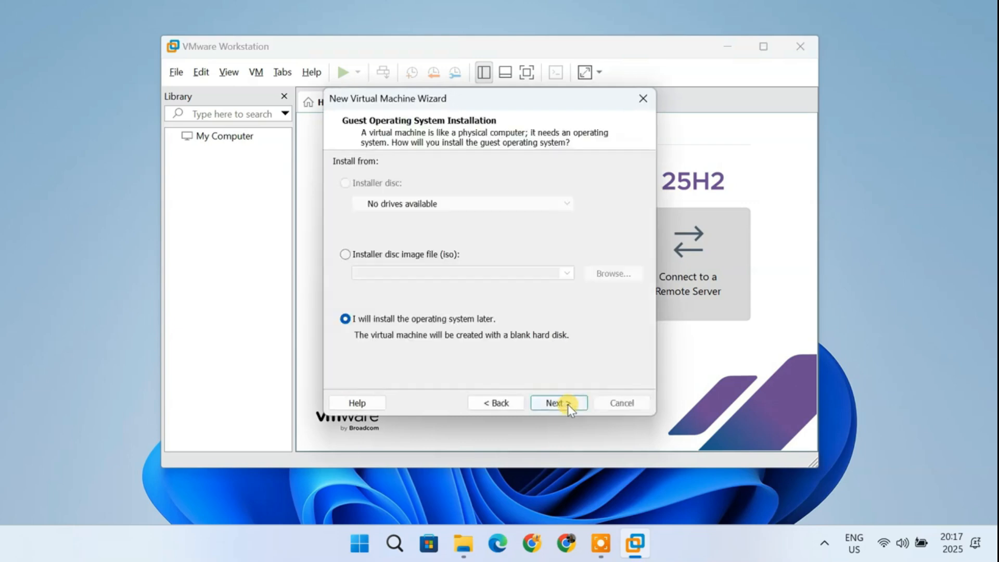
left_click(345, 255)
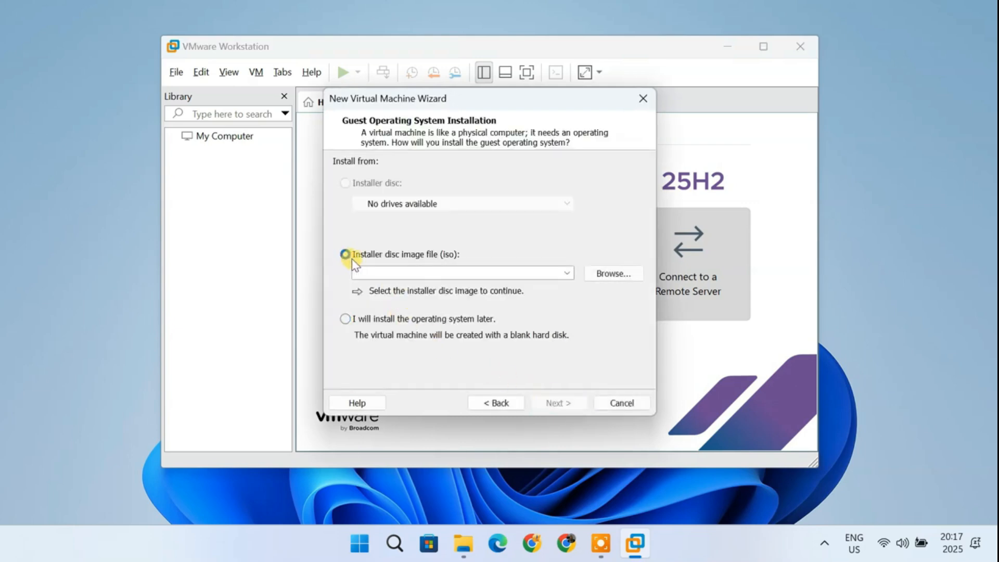
left_click(615, 275)
left_click(550, 252)
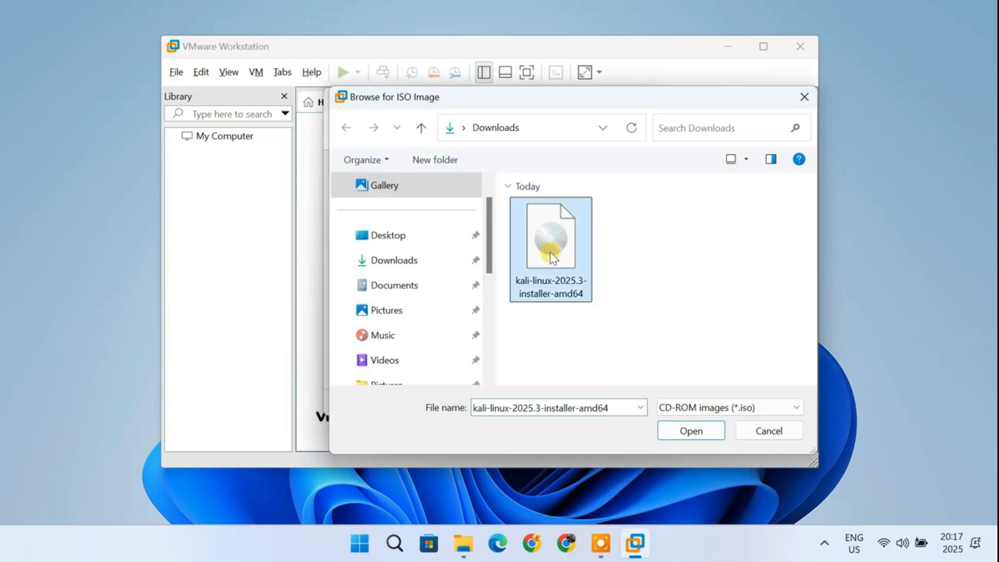
left_click(691, 431)
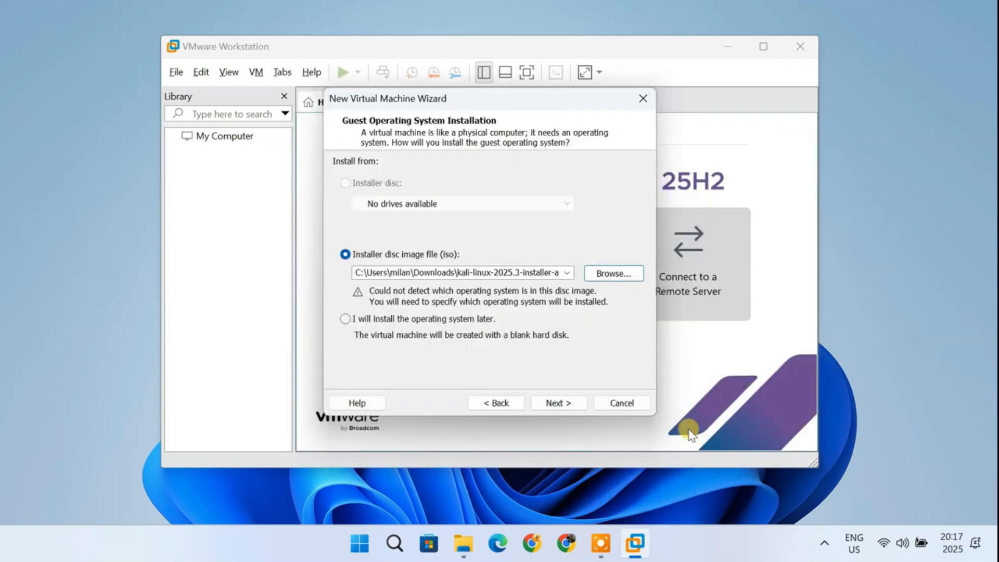
left_click(573, 403)
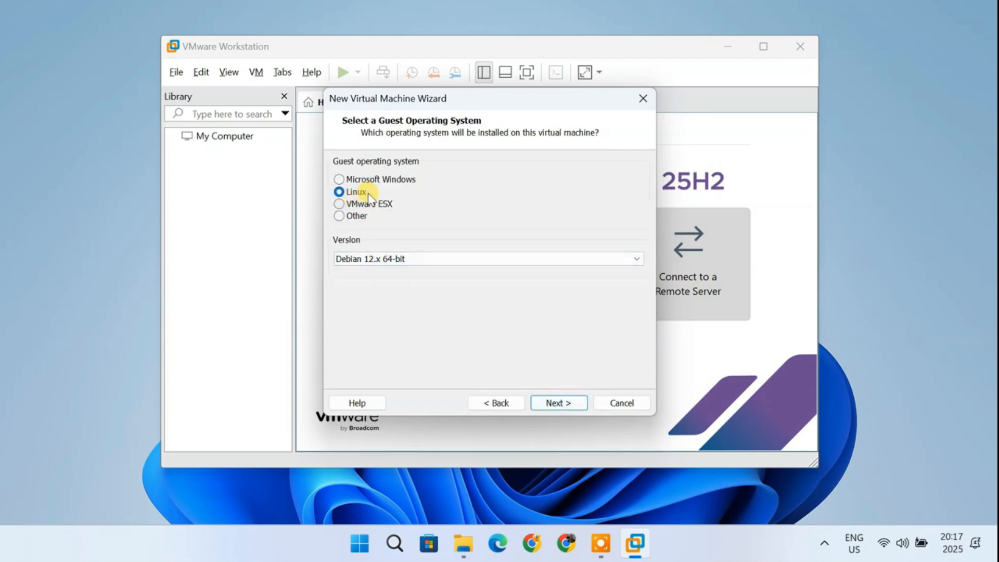
Step: Set the Linux guest version to Debian 13.x 64-bit and continue
left_click(439, 258)
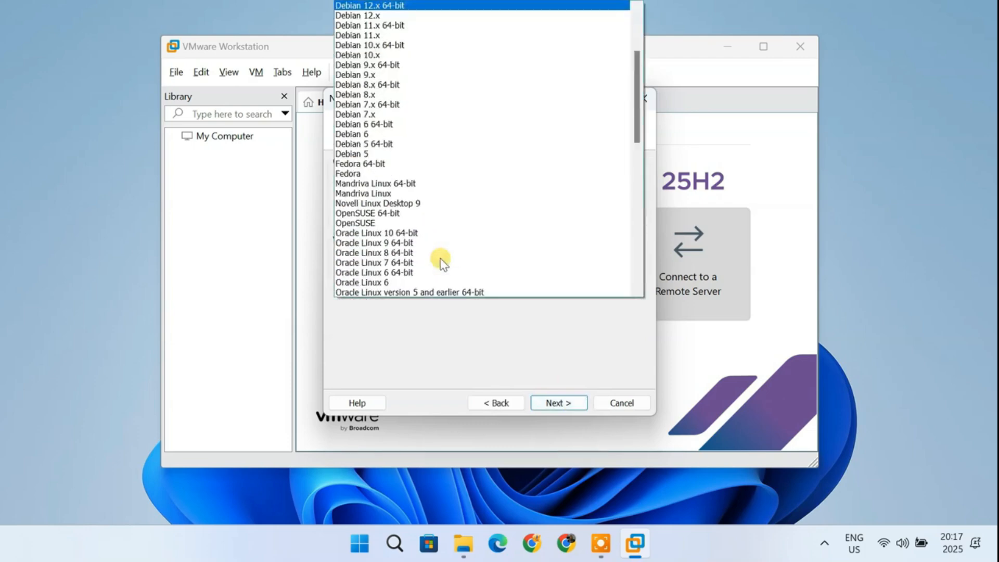
scroll(441, 259, "up", 4)
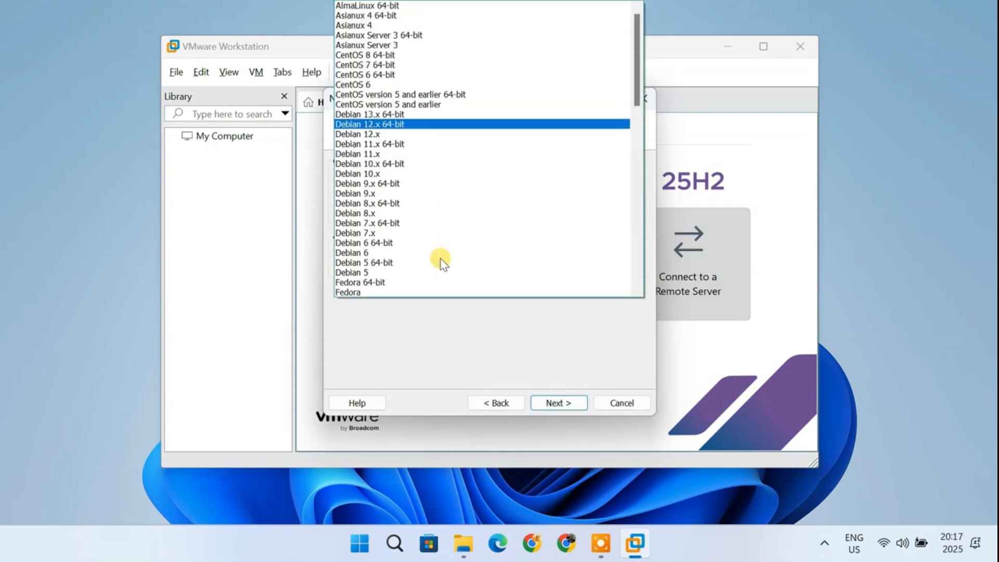
left_click(413, 115)
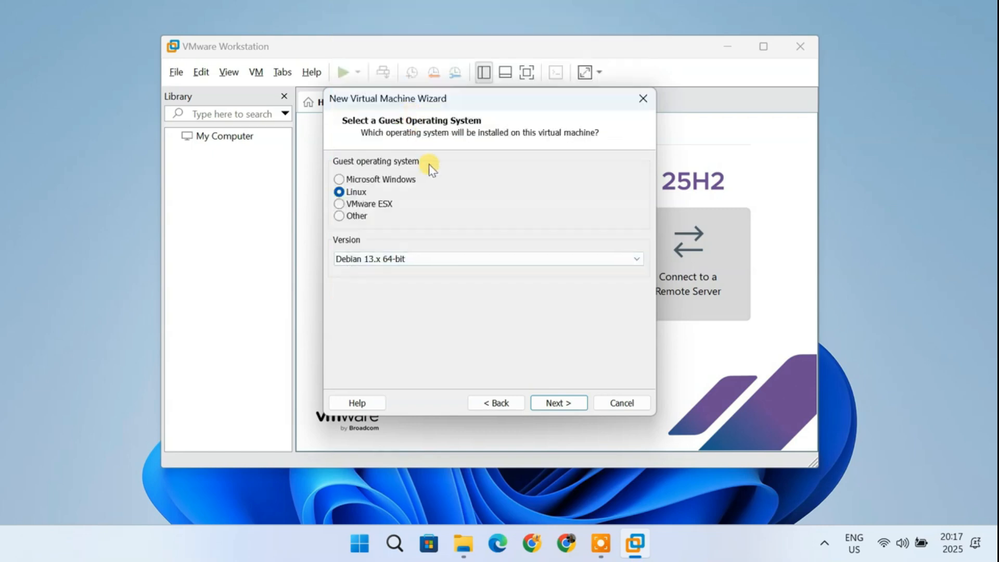
left_click(564, 401)
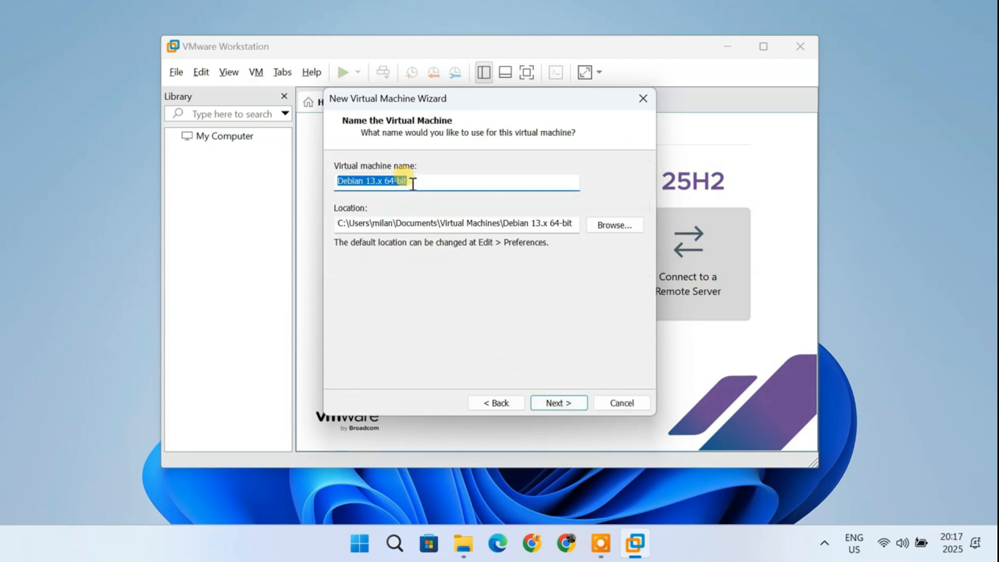
Step: Name the virtual machine Kali Linux, check its location, and continue
key("BackSpace")
type("Kali Linux")
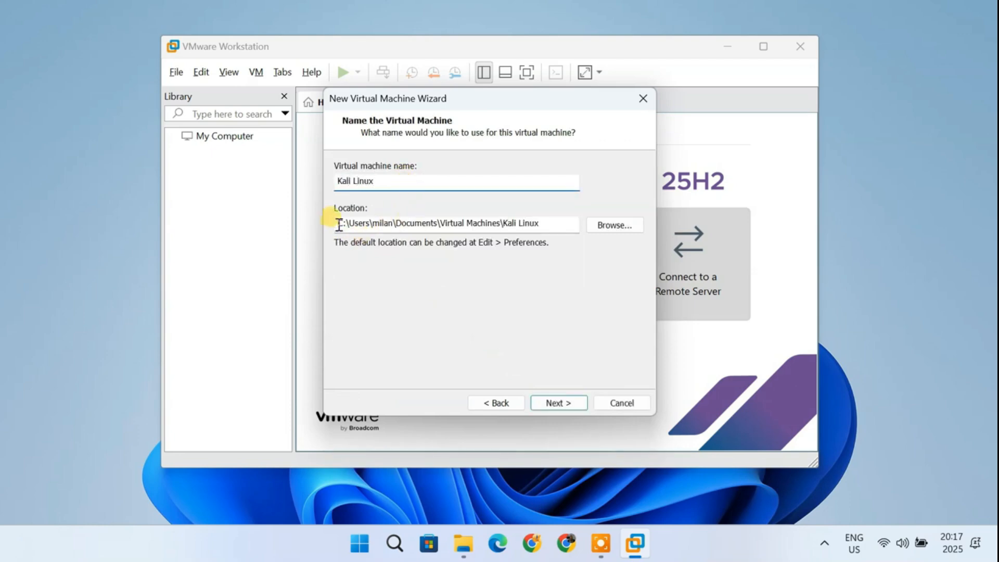
left_click_drag(339, 223, 546, 234)
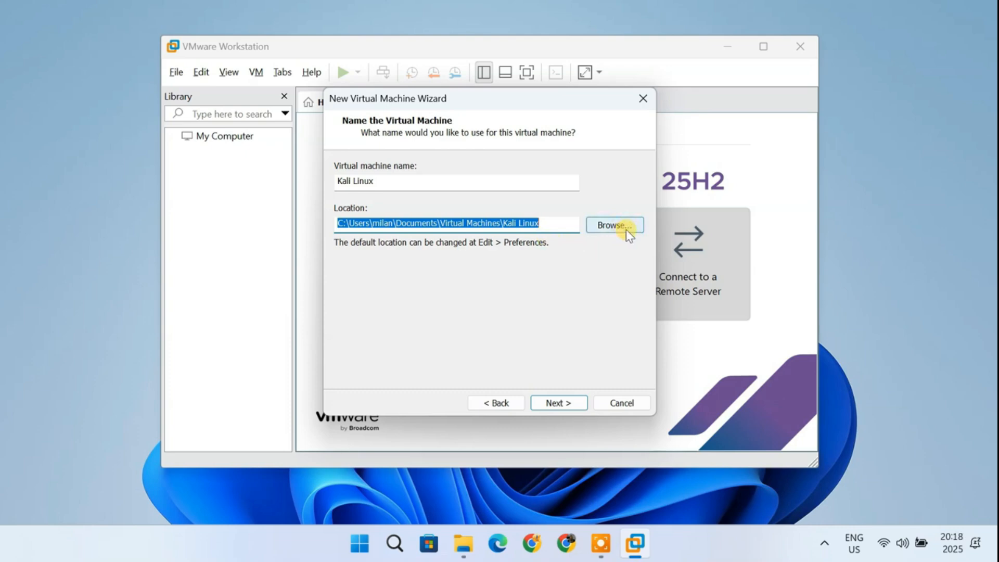
left_click(570, 406)
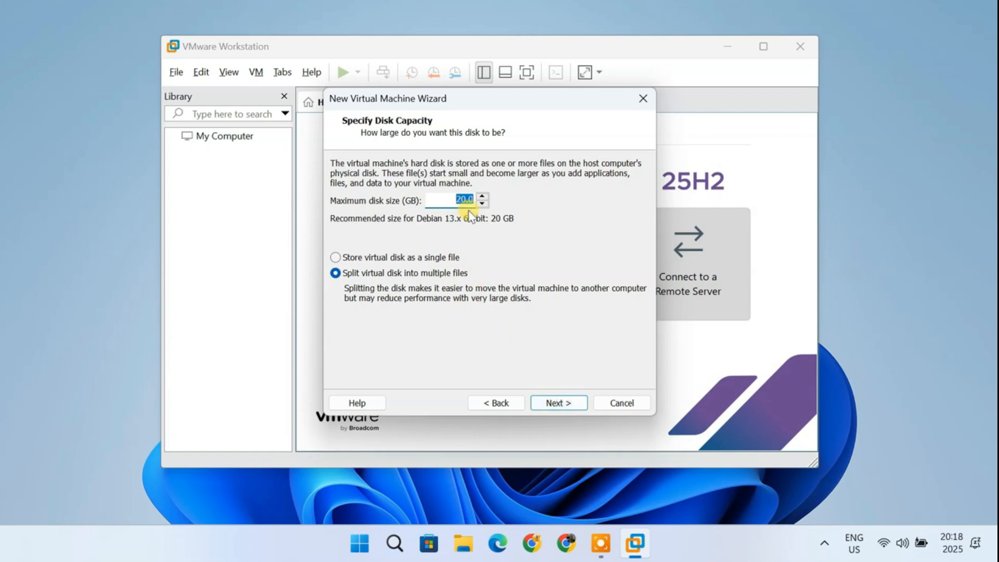
Step: Set the maximum disk size to 100 GB and continue
key("BackSpace")
type("100")
left_click(565, 402)
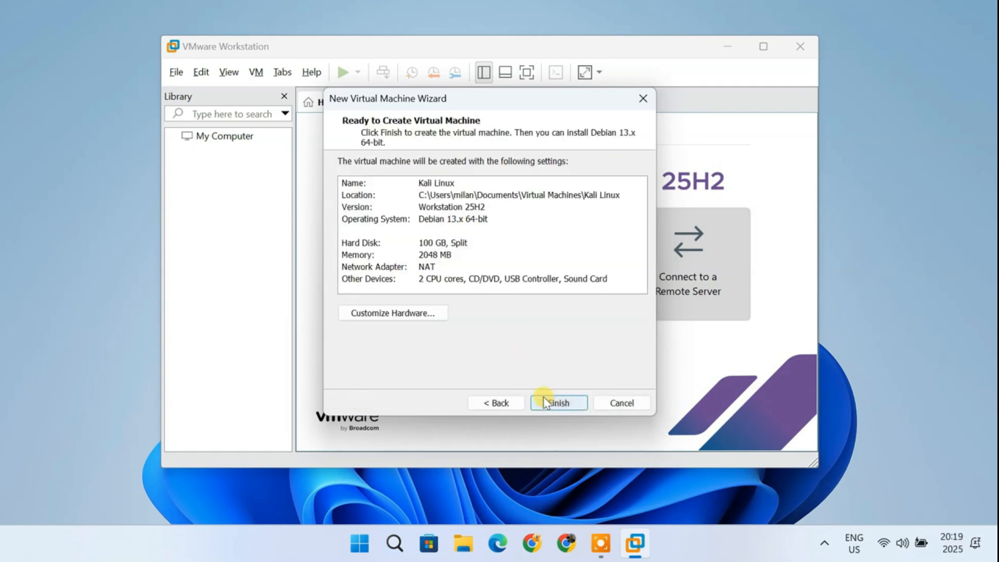
Step: Customize the hardware, setting the virtual machine's memory to 8192 MB
left_click(423, 317)
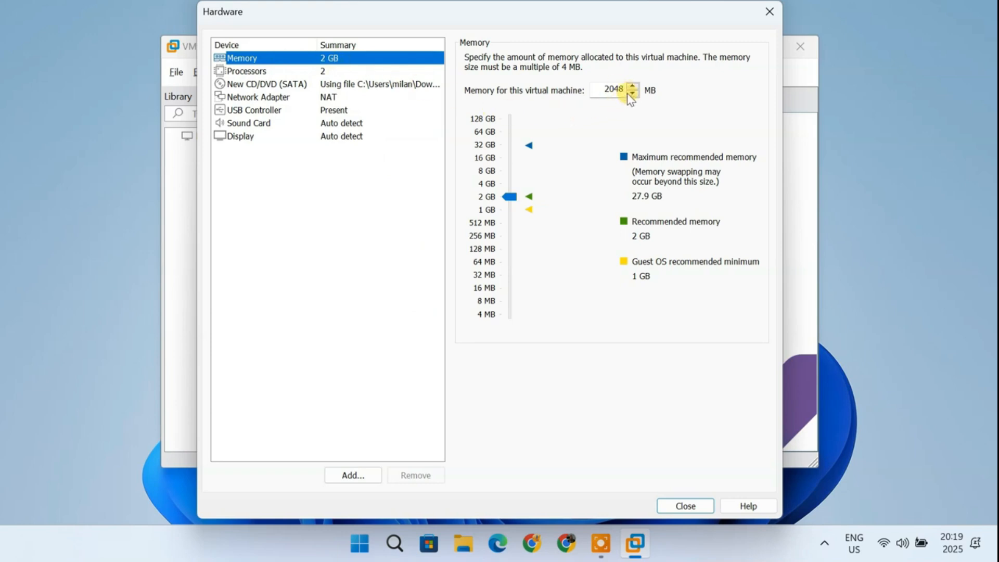
double_click(605, 89)
left_click_drag(509, 197, 508, 173)
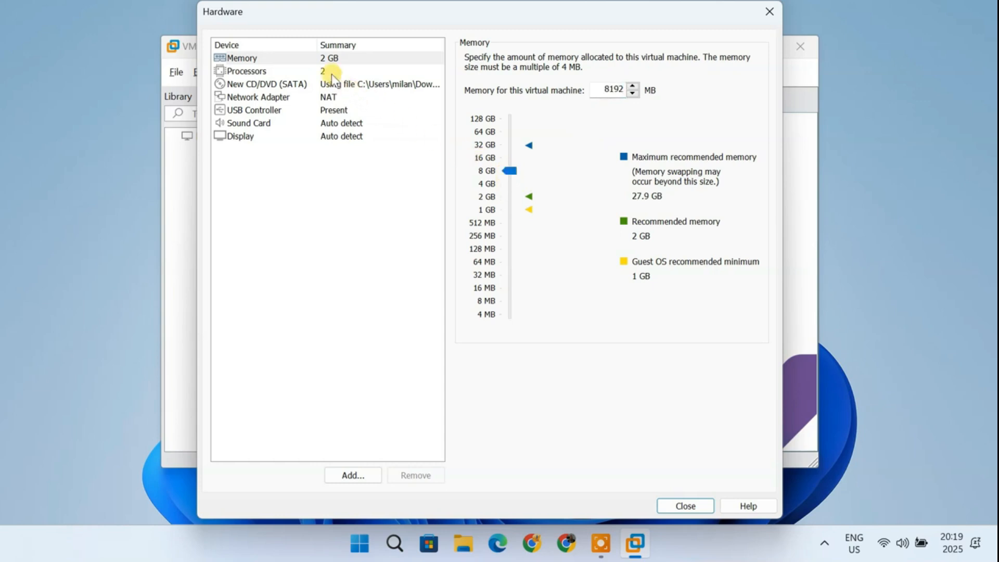
Step: Set the processors to 1 with 4 cores per processor
left_click(328, 71)
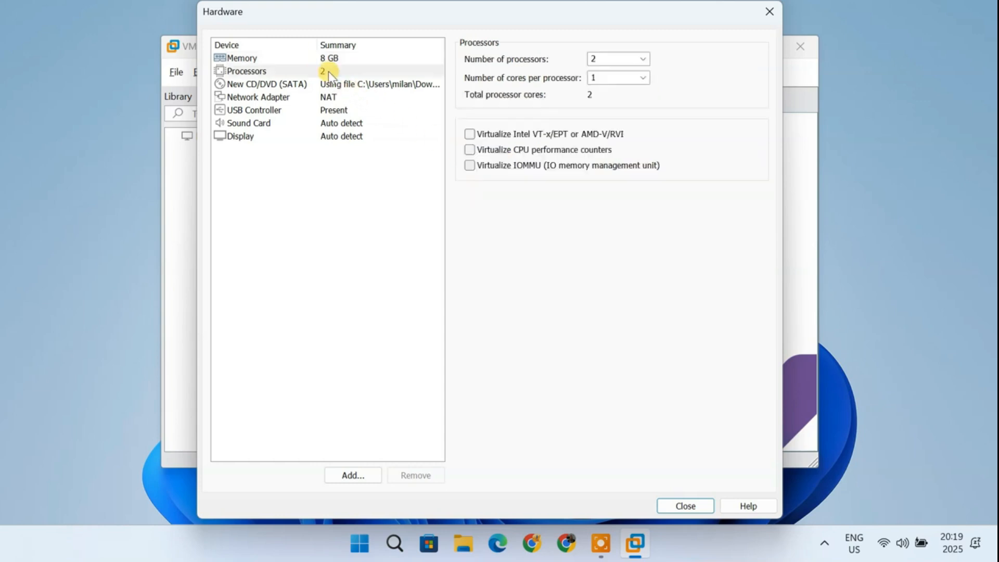
left_click(640, 61)
left_click(607, 71)
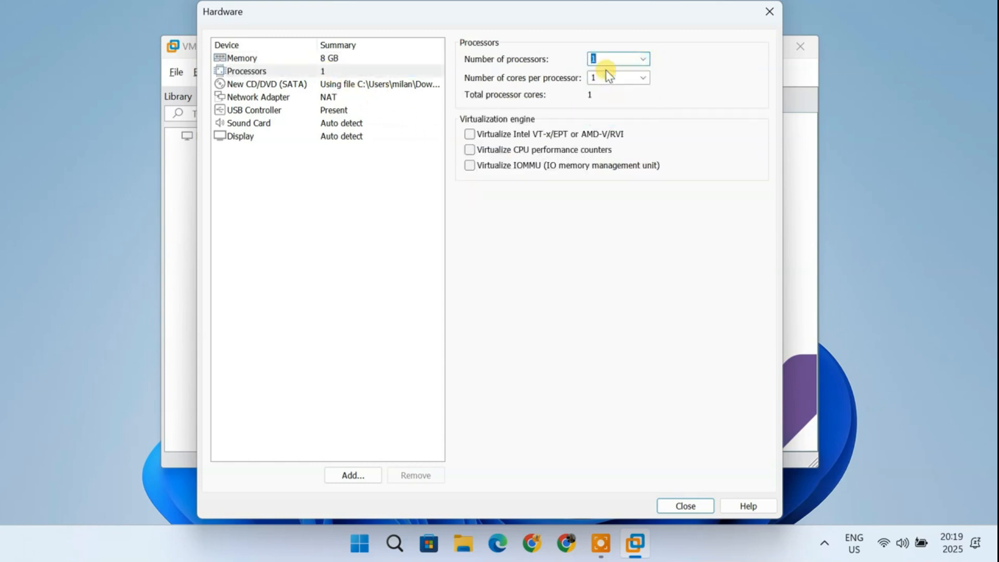
left_click(644, 78)
left_click(605, 123)
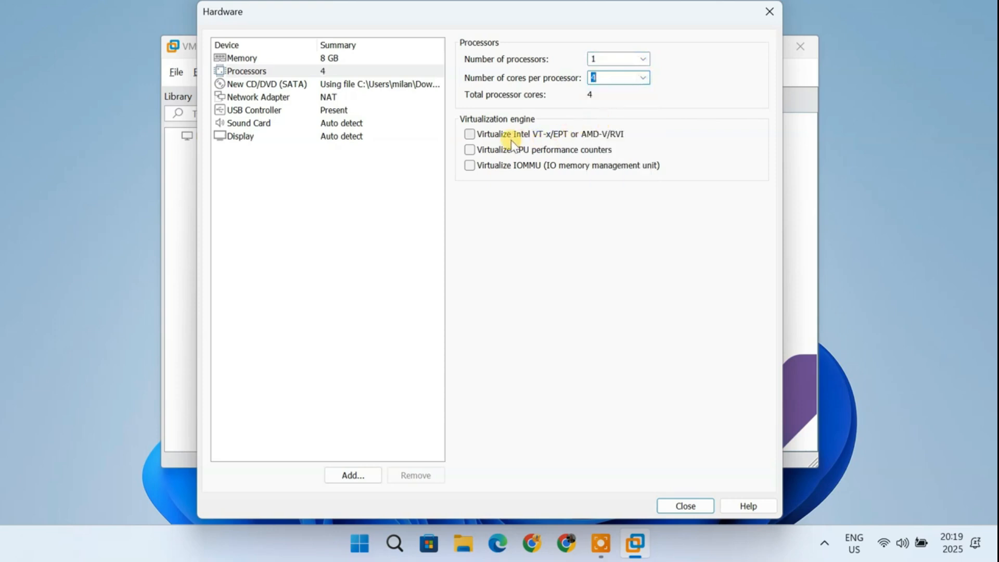
Step: Enable Virtualize Intel VT-x/EPT or AMD-V/RVI and Virtualize IOMMU, then close the hardware settings
left_click(472, 134)
left_click(471, 165)
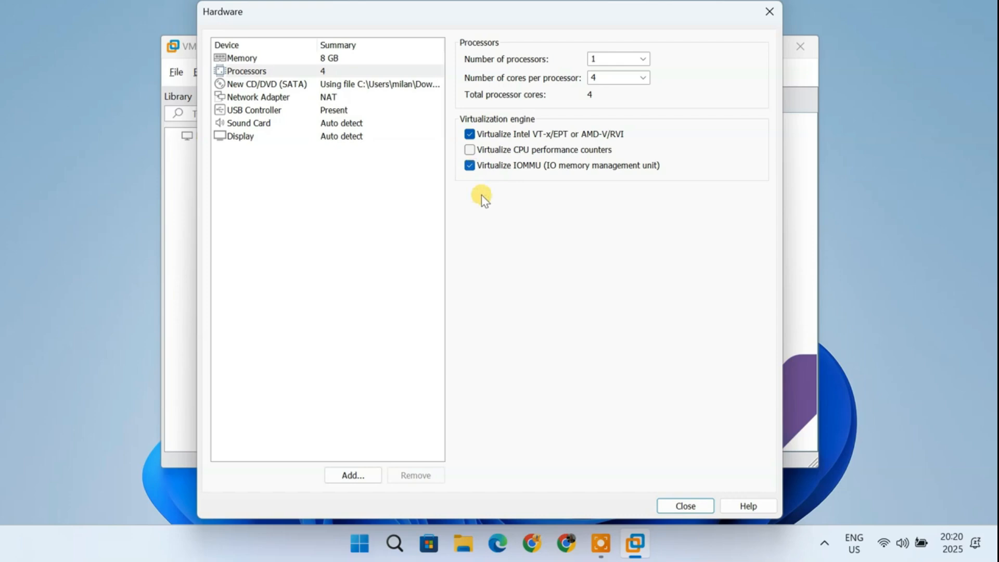
left_click(702, 506)
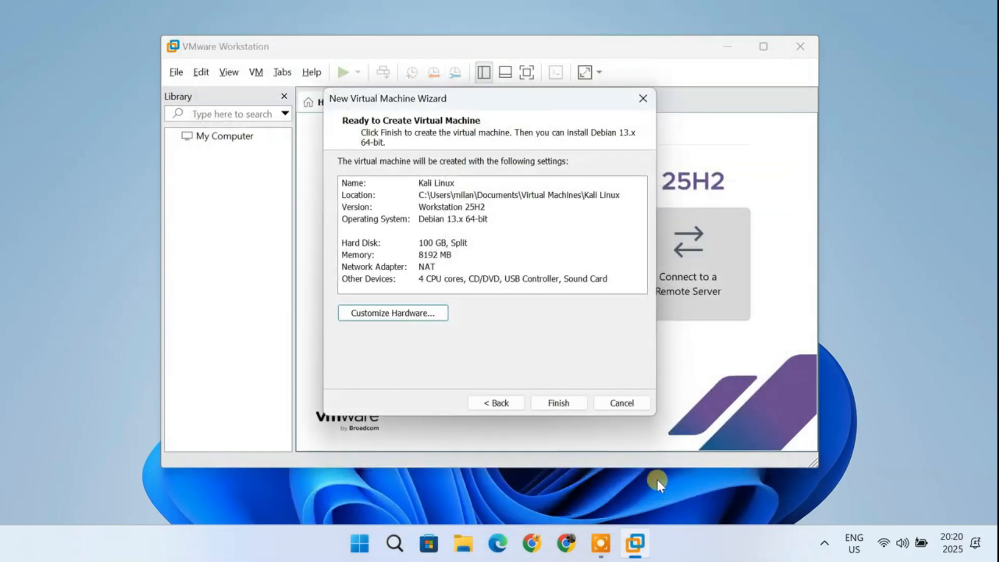
Step: Finish creating the virtual machine, power on Kali Linux, and dismiss the removable devices hint
left_click(568, 404)
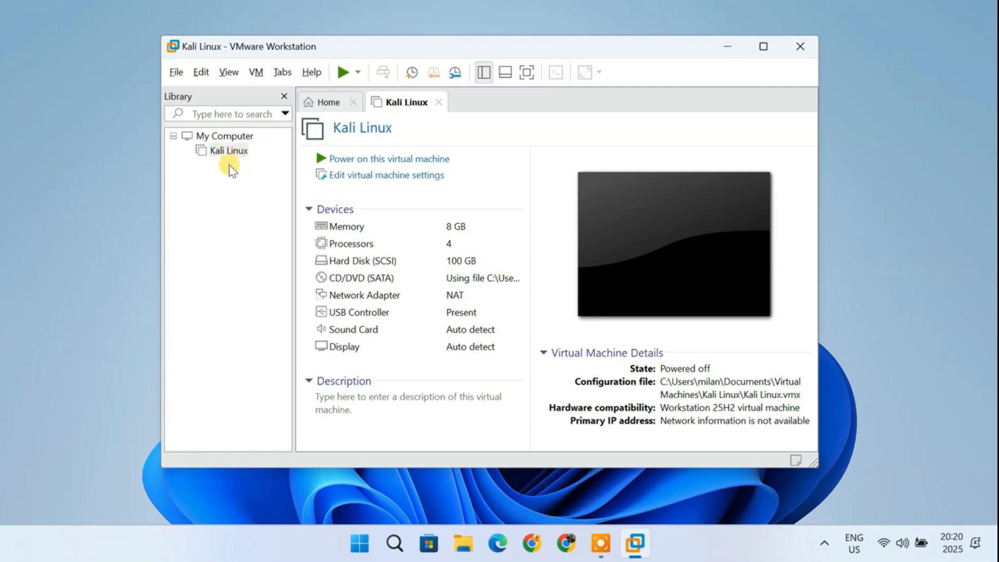
left_click(234, 154)
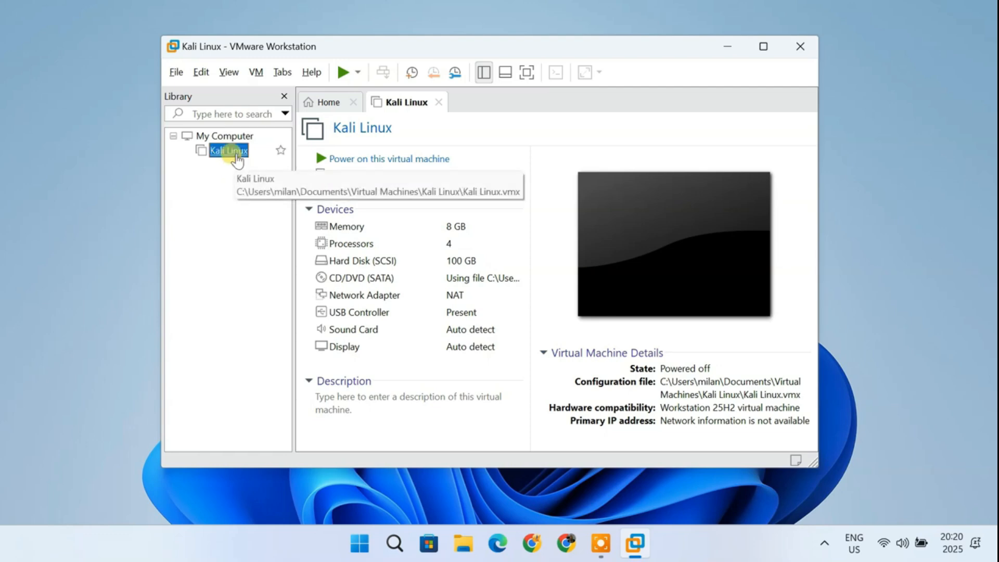
left_click(416, 161)
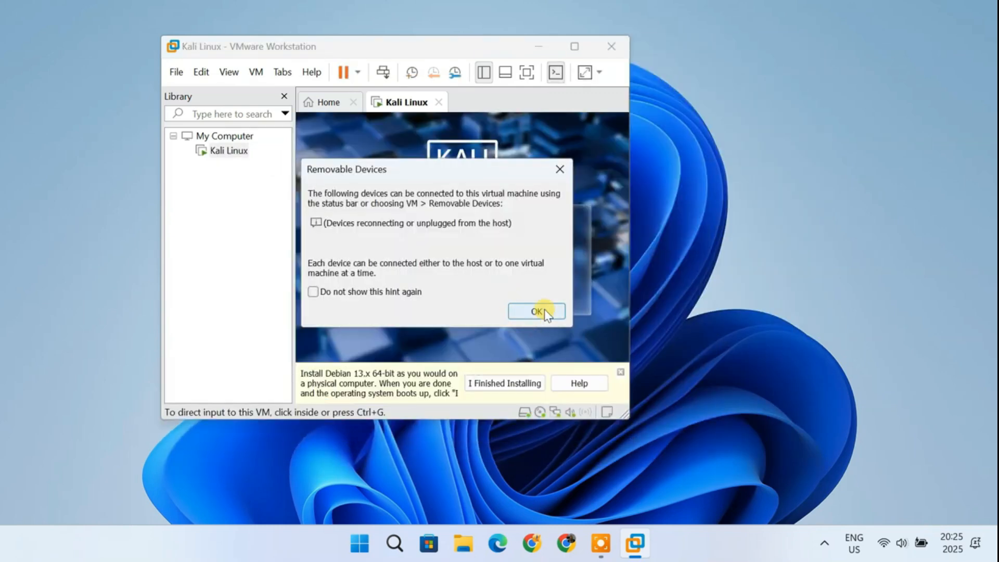
left_click(546, 312)
left_click(621, 372)
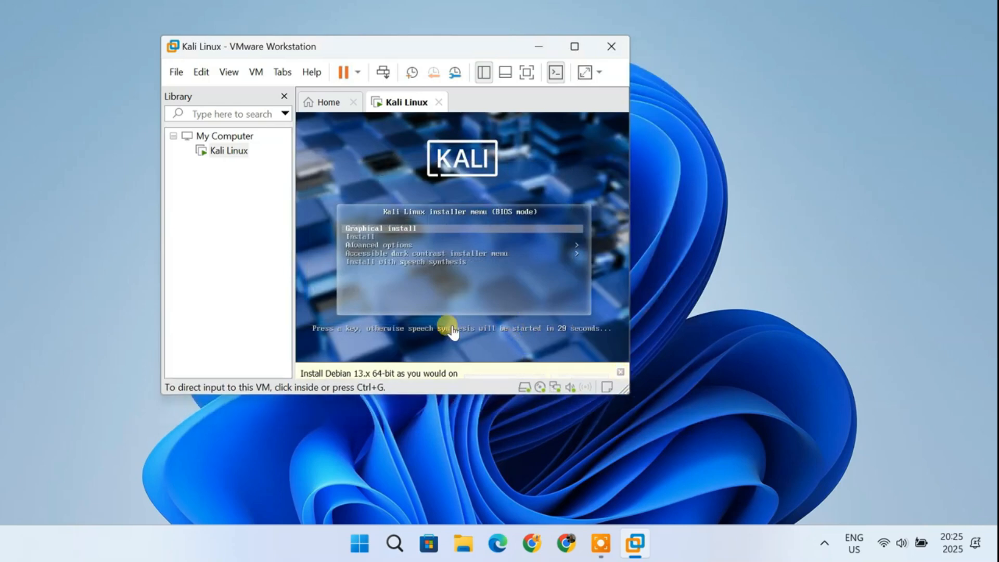
Step: Start the Graphical install and accept English, United States, and the American English keymap
left_click(394, 310)
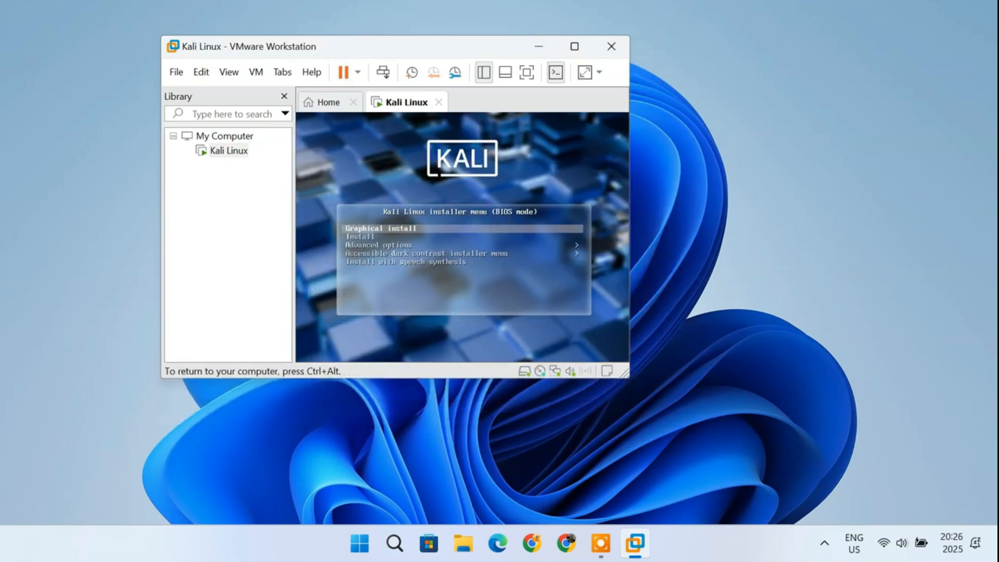
key("Return")
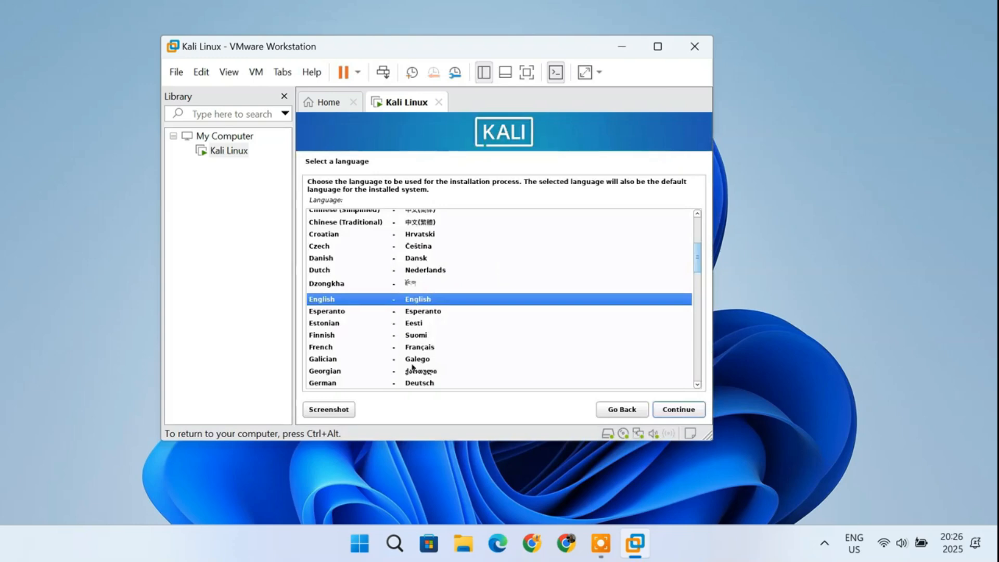
left_click(682, 411)
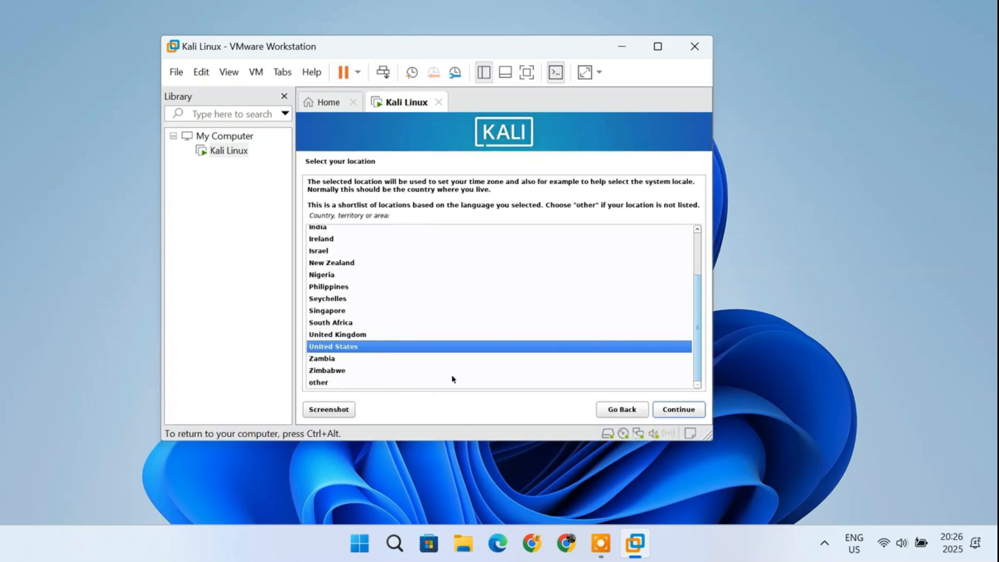
left_click(687, 414)
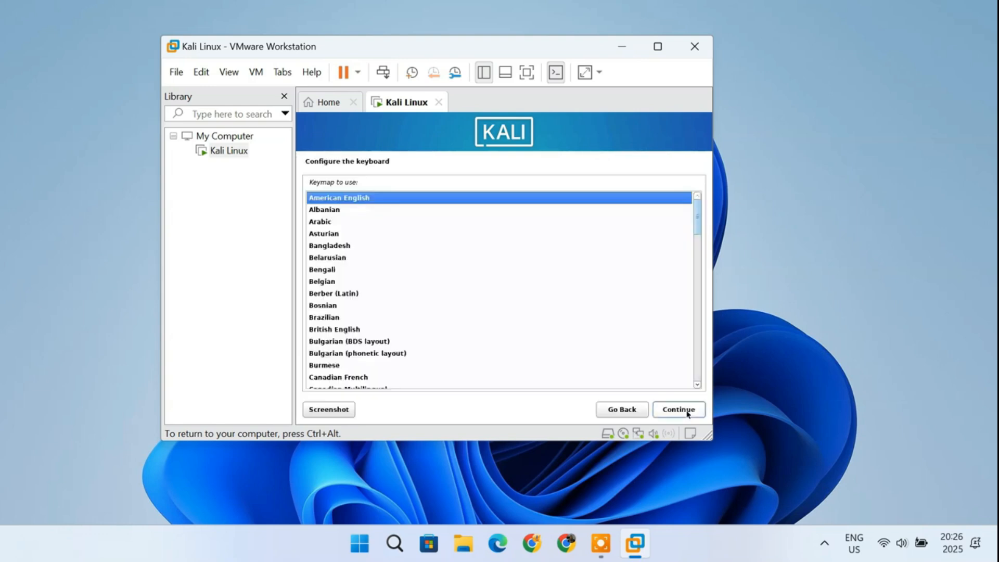
left_click(687, 414)
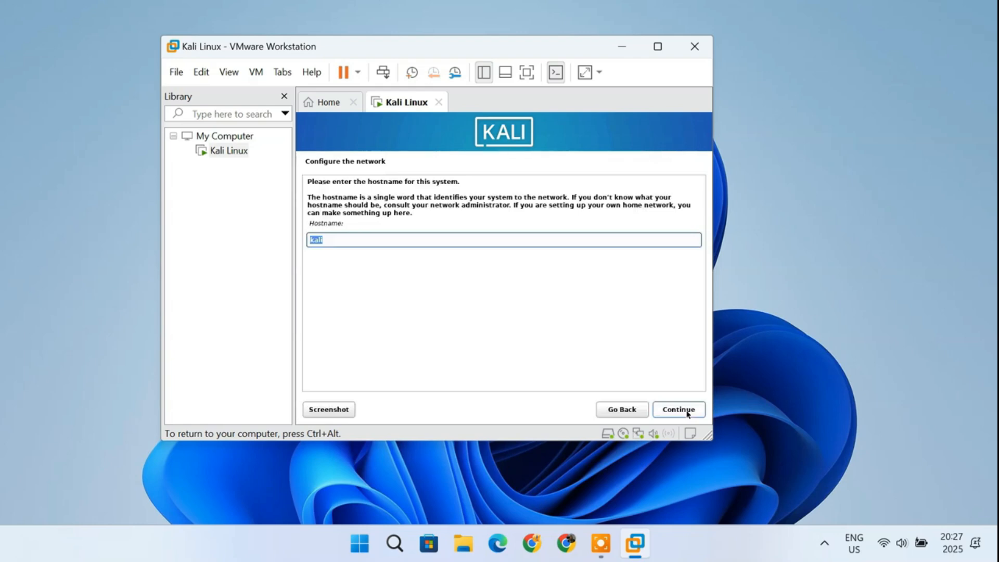
Step: Keep the default hostname kali and continue past the domain name and user name screens
left_click(686, 414)
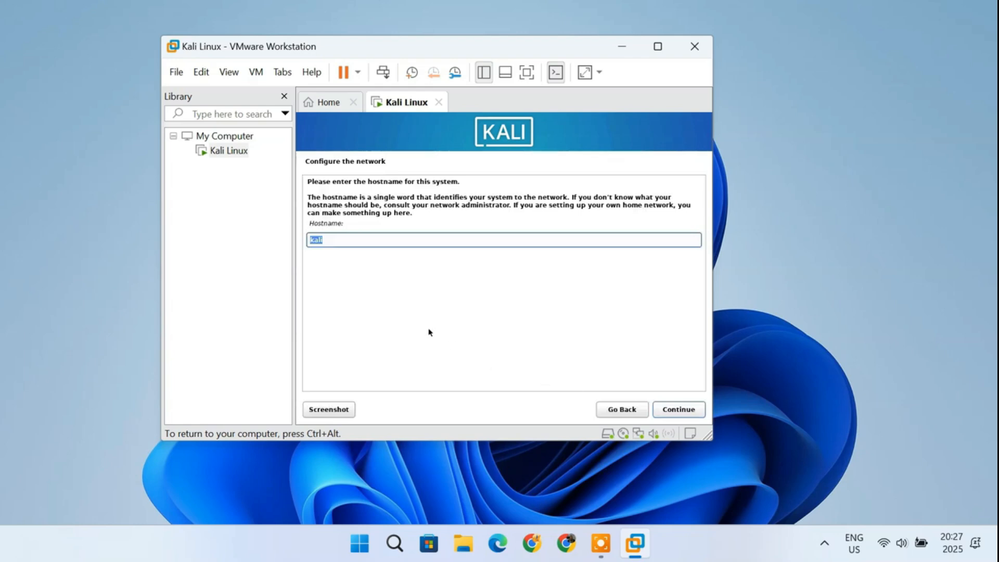
left_click(689, 414)
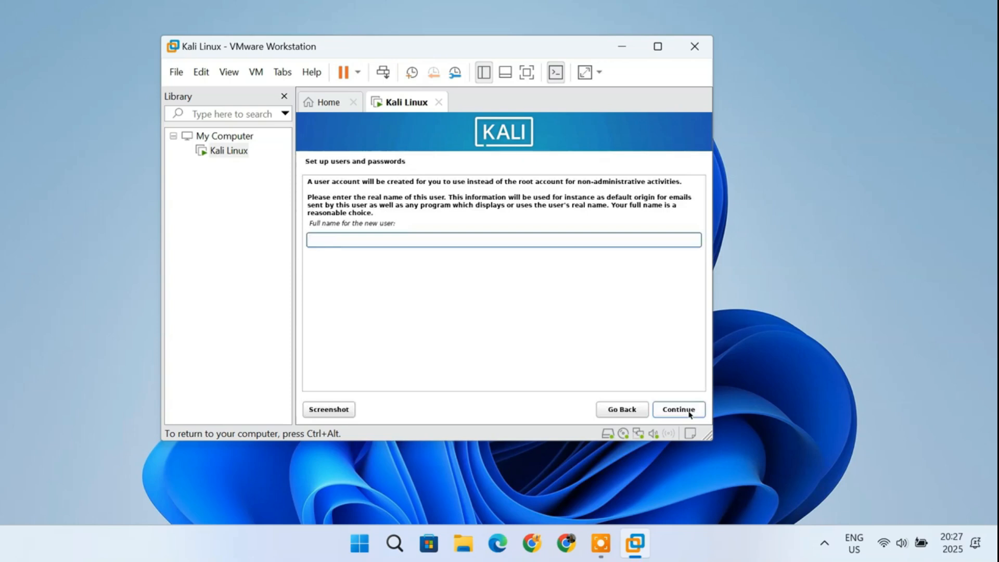
left_click(690, 414)
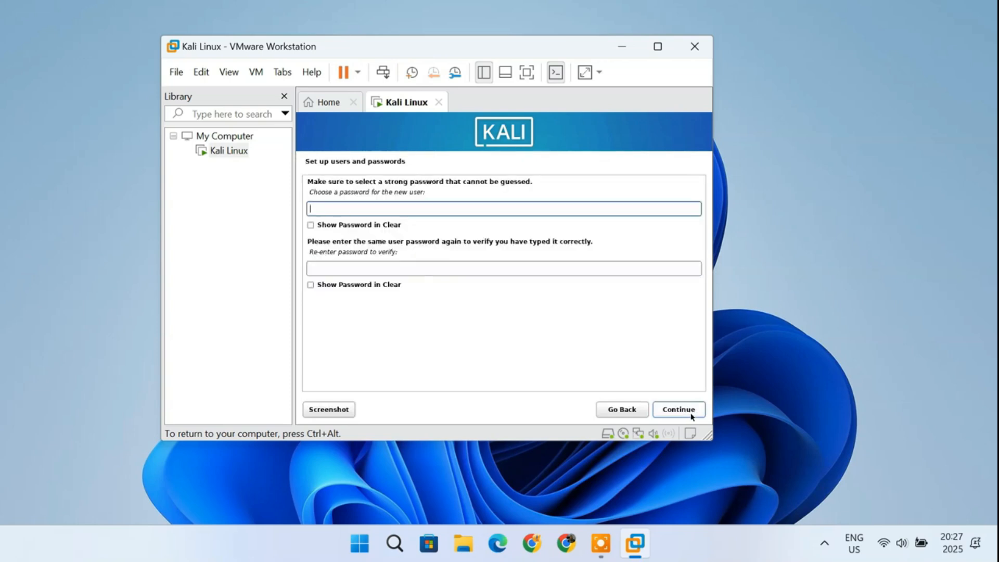
Step: Enter and re-enter the new user's password, then continue
type("●●●●●●●●")
left_click(404, 269)
type("●●●●●●●●")
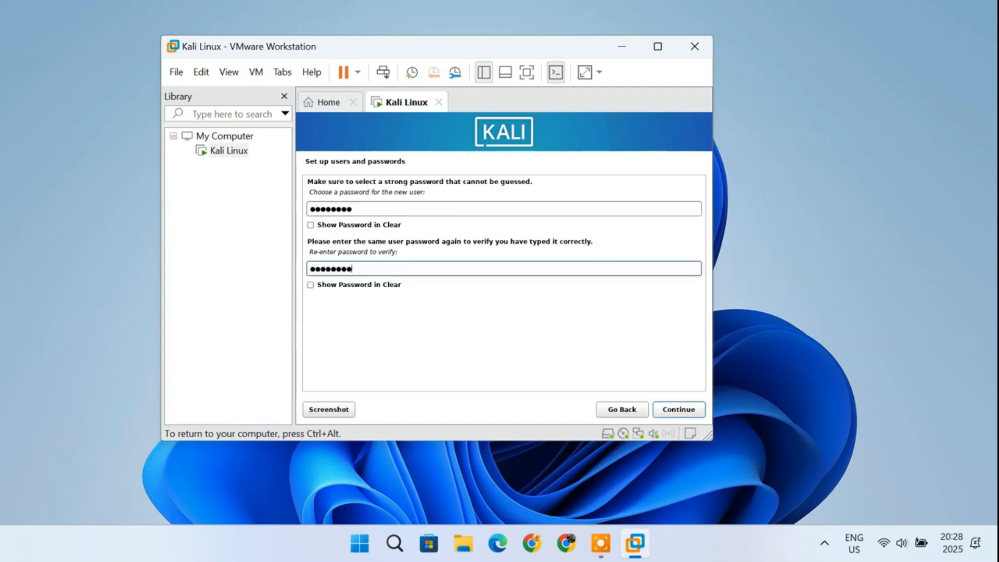
left_click(671, 410)
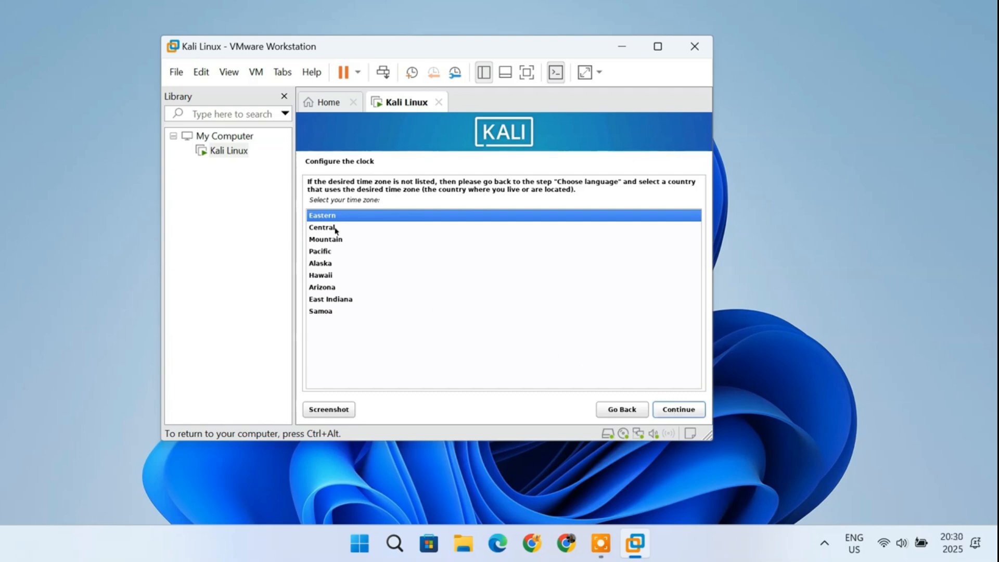
Step: Select the Central time zone and continue
left_click(336, 229)
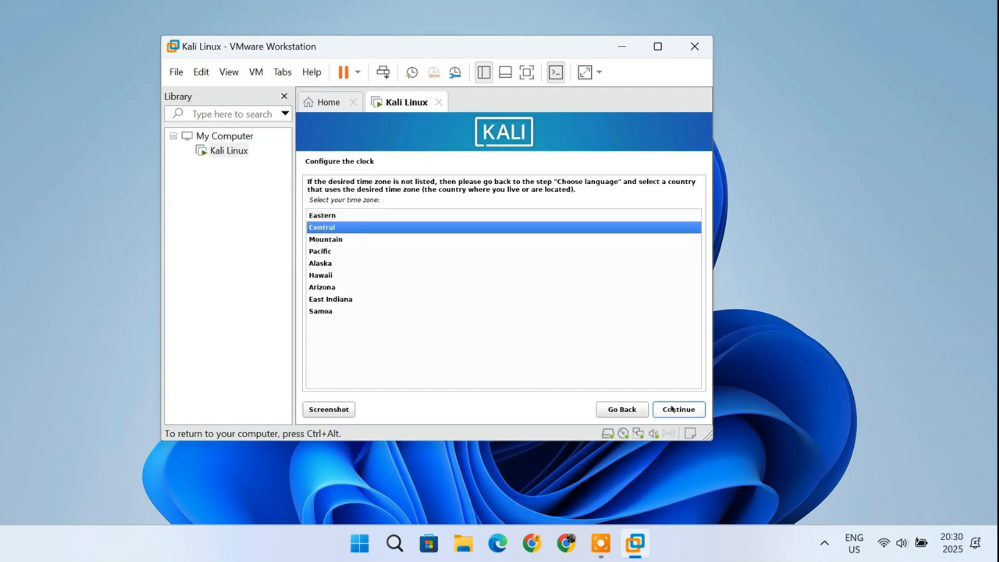
left_click(691, 411)
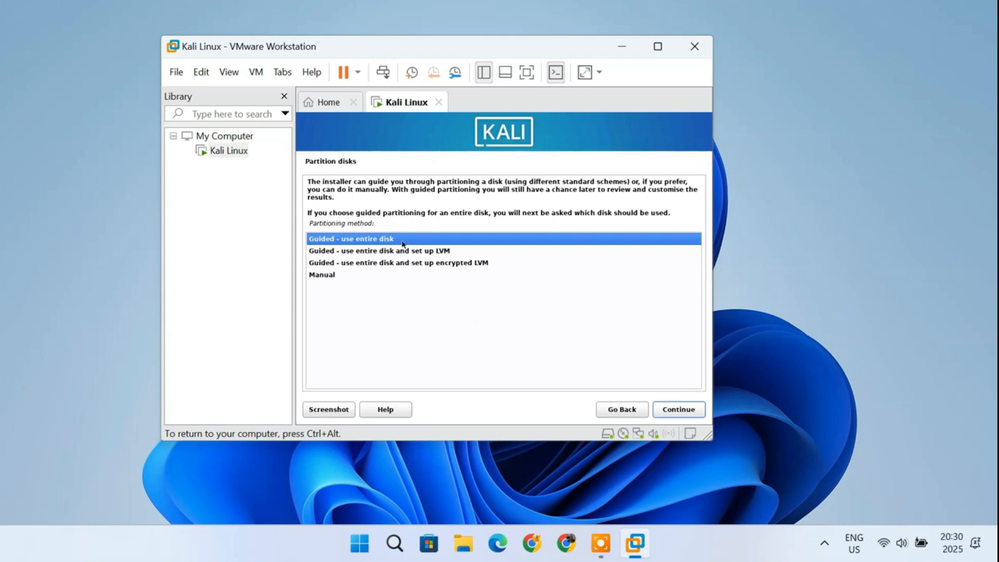
Step: Partition with Guided - use entire disk on the VMware disk, all files in one partition, and finish partitioning
left_click(686, 411)
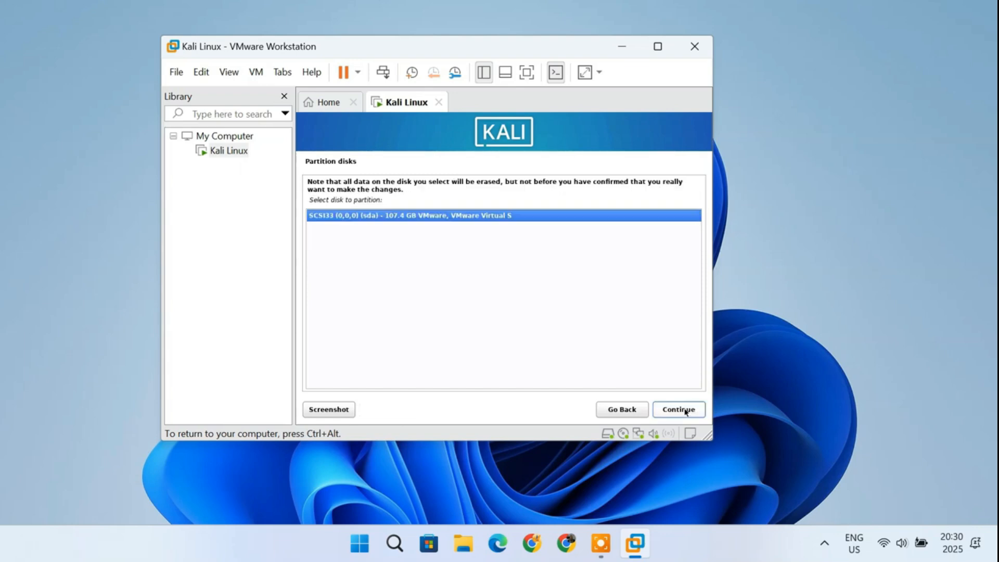
left_click(685, 411)
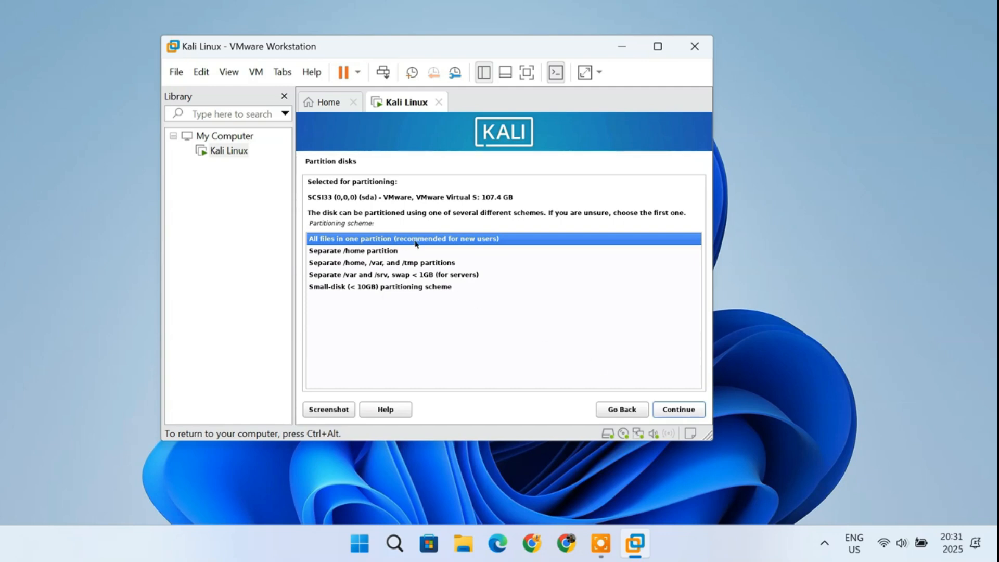
left_click(686, 412)
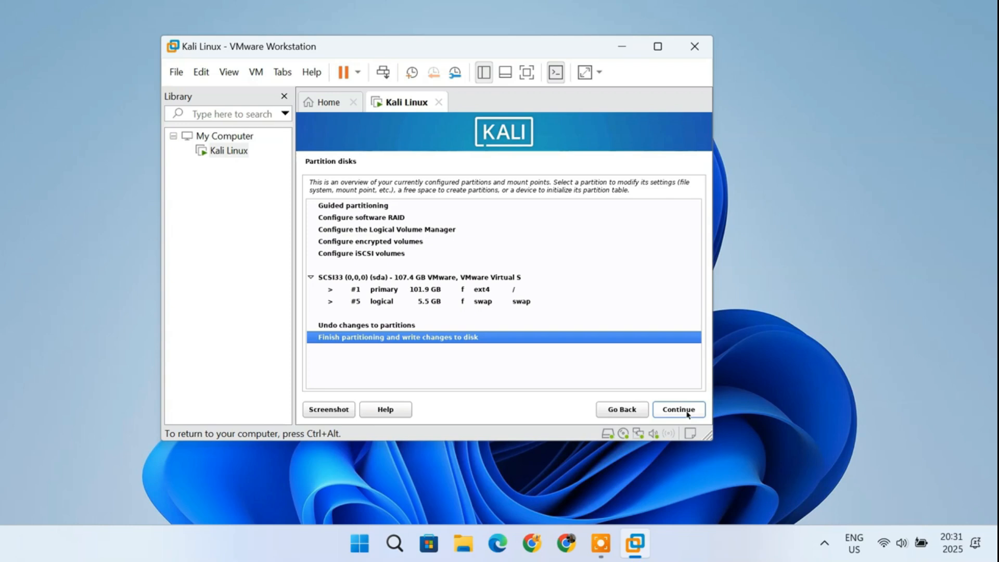
left_click(687, 415)
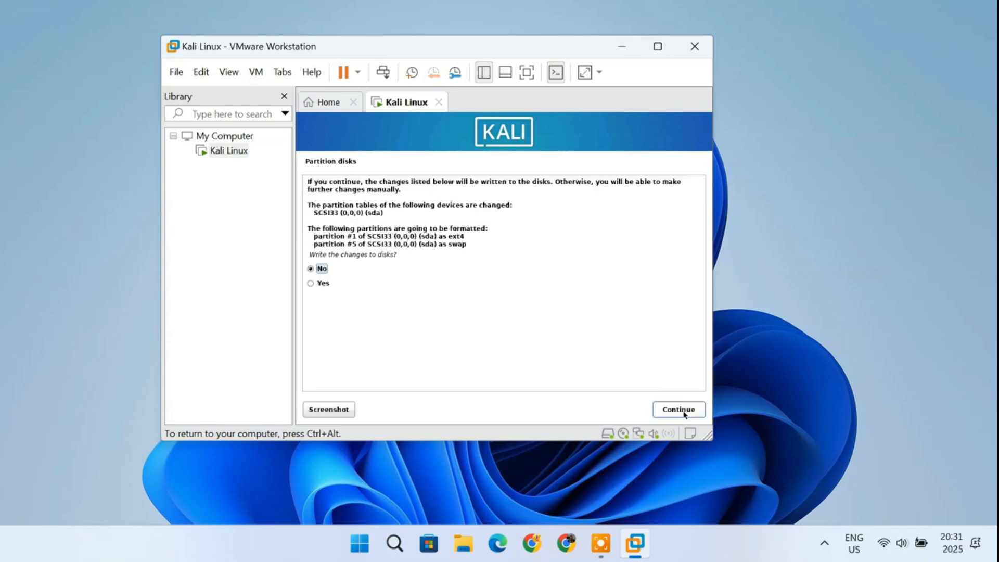
Step: Confirm writing the partition changes to disk and keep the default software selection
left_click(312, 284)
left_click(673, 414)
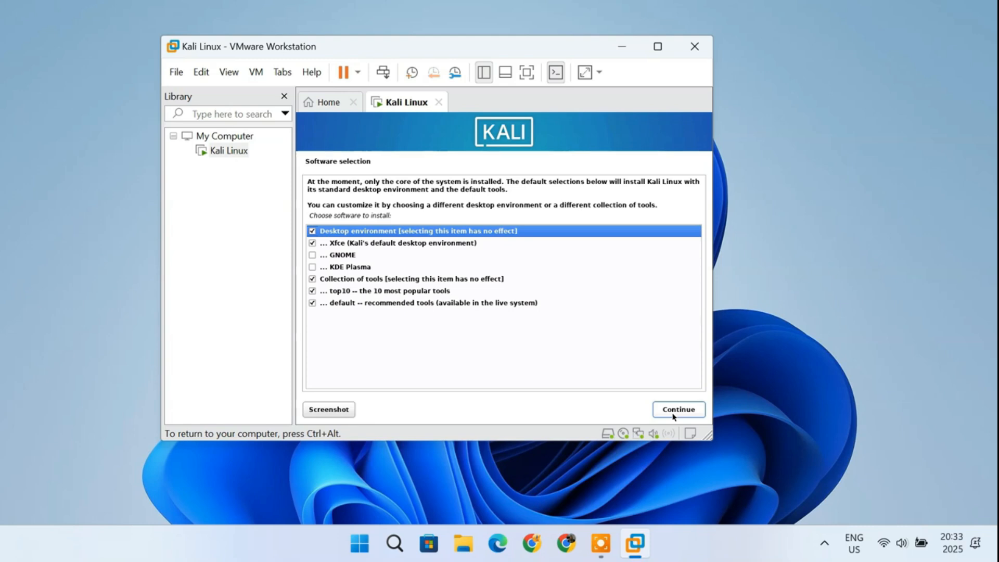
left_click(673, 414)
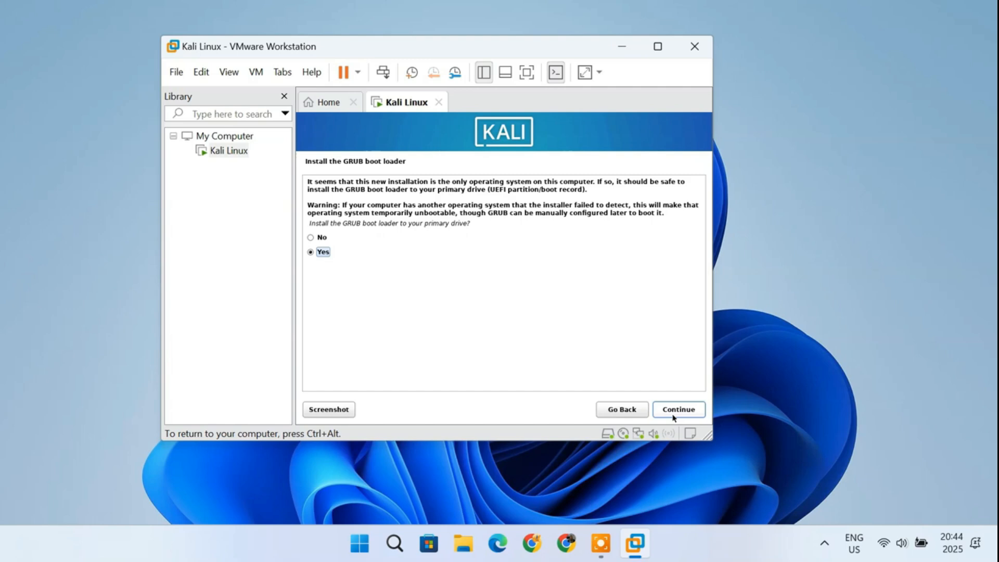
Step: Install the GRUB boot loader to the primary drive on /dev/sda and reboot into the installed system
left_click(674, 418)
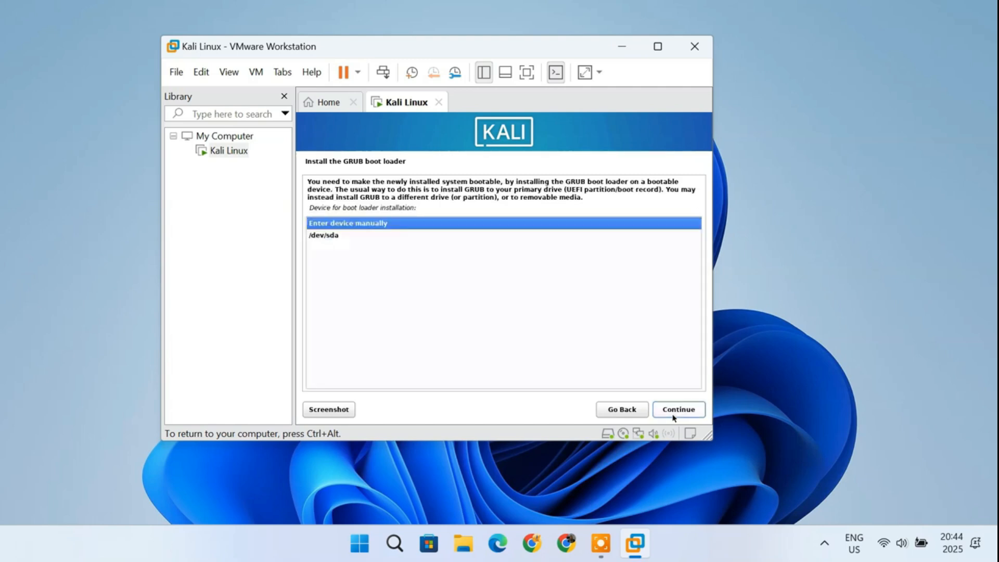
left_click(338, 241)
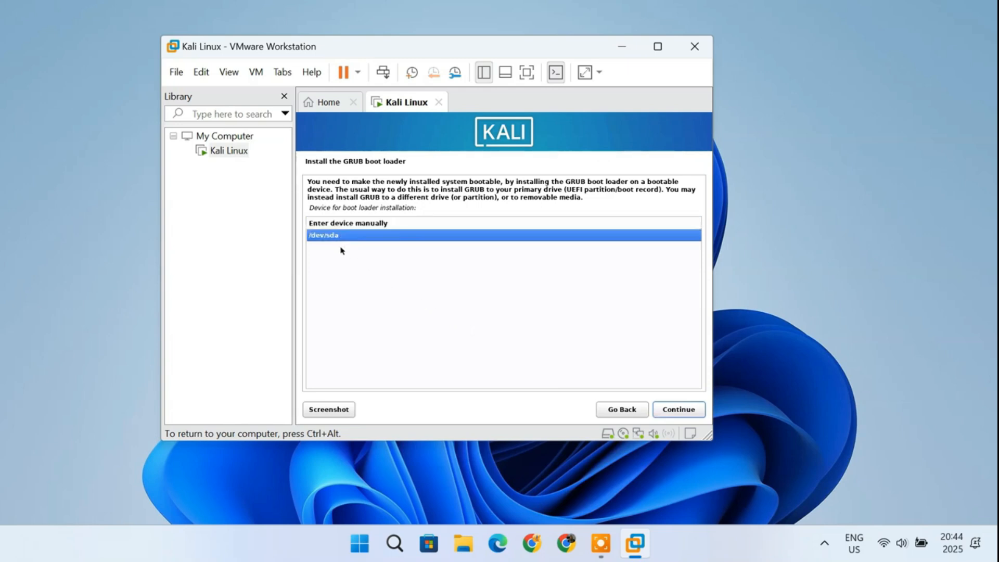
left_click(687, 411)
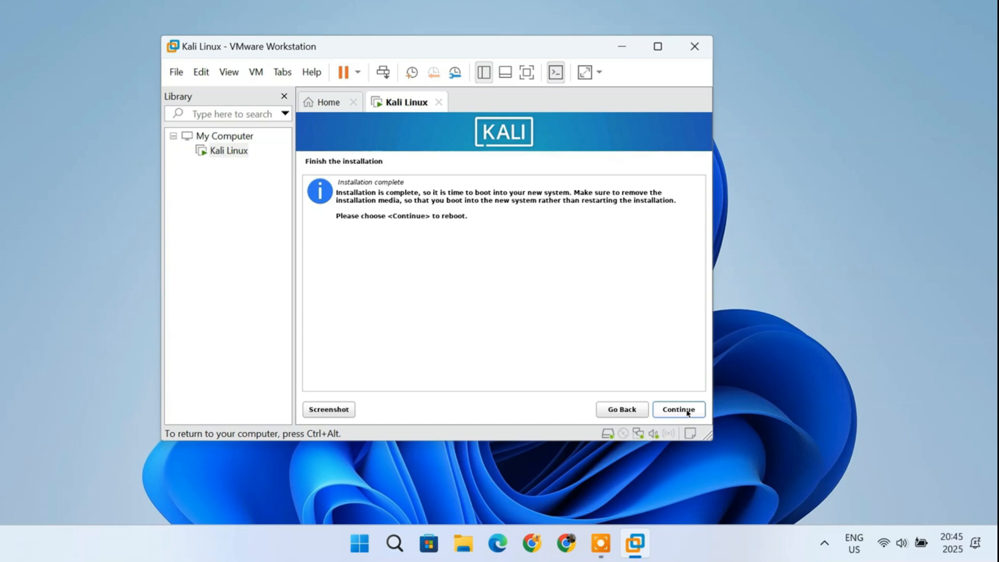
left_click(687, 413)
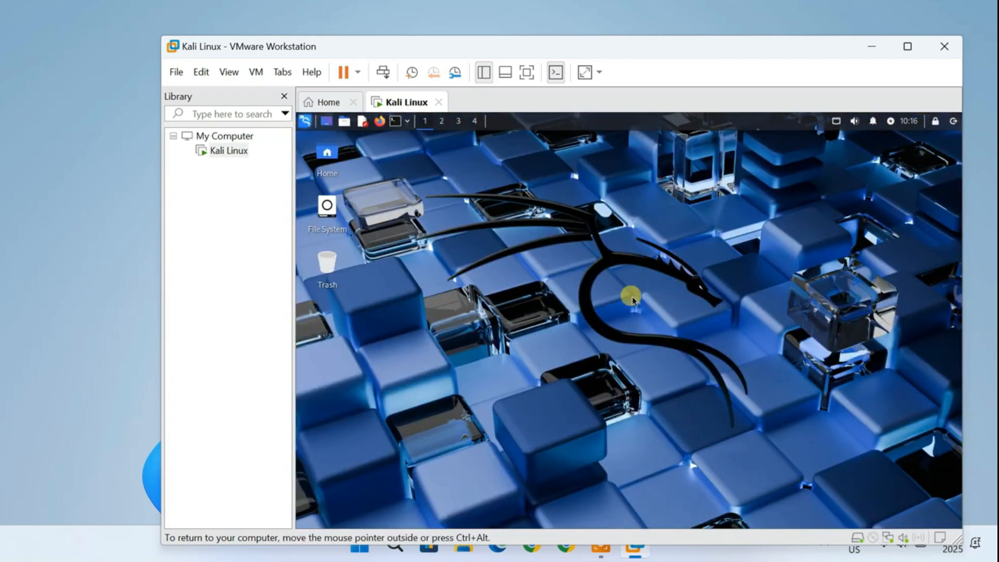
Step: Open the Kali application menu and browse the list of all applications
left_click_drag(619, 45, 582, 26)
left_click(274, 100)
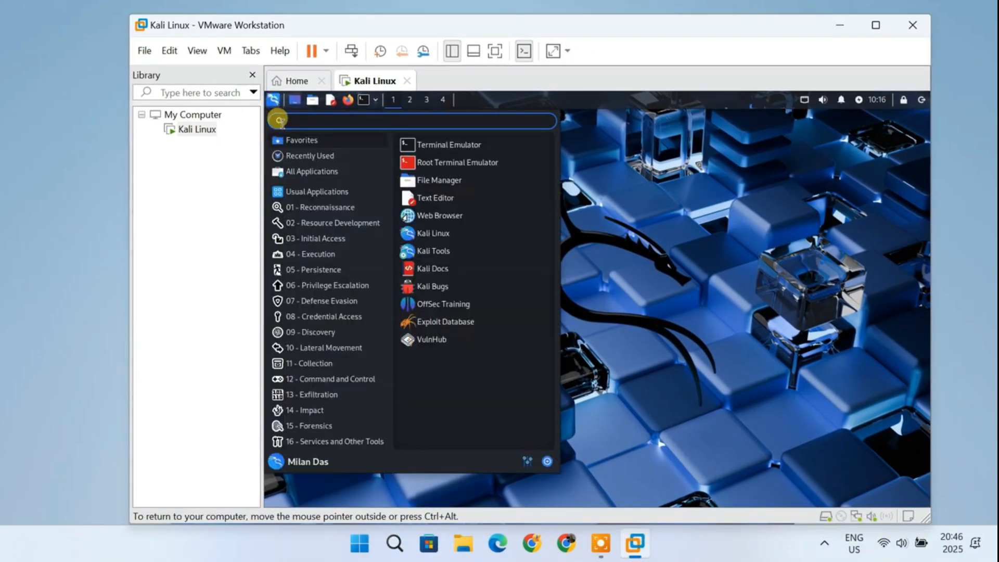
left_click(345, 171)
scroll(510, 311, "down", 10)
scroll(510, 312, "down", 12)
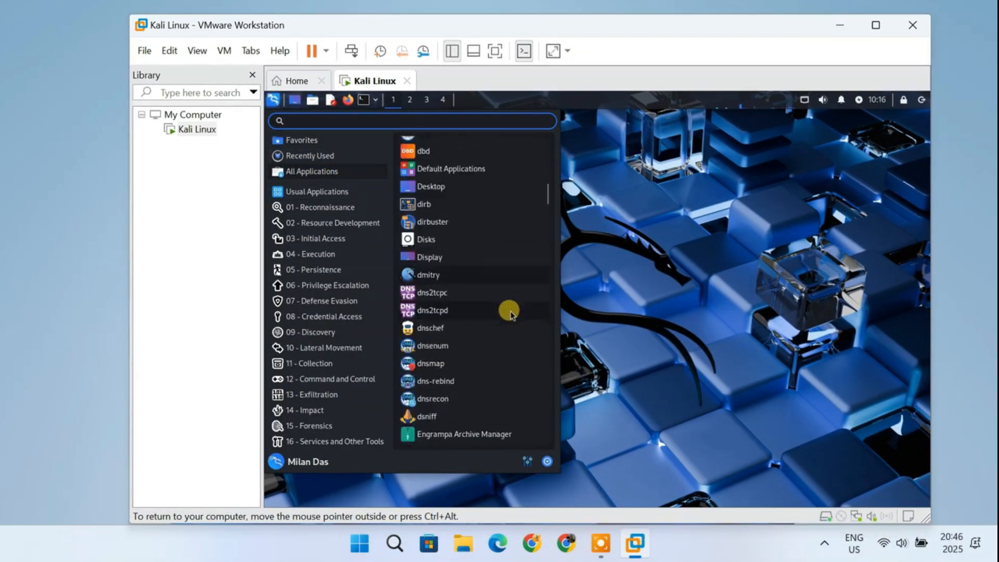
scroll(510, 313, "down", 4)
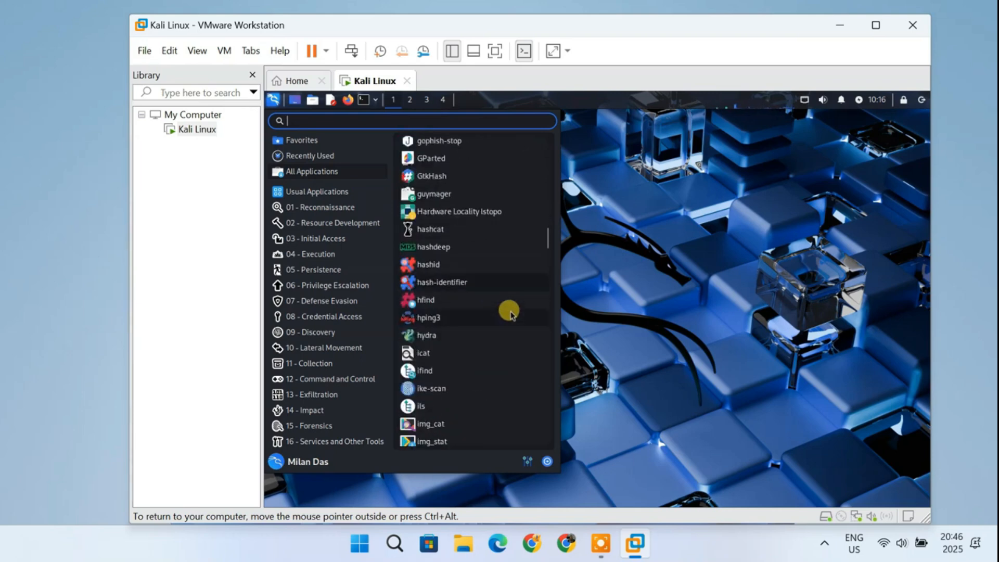
left_click(602, 261)
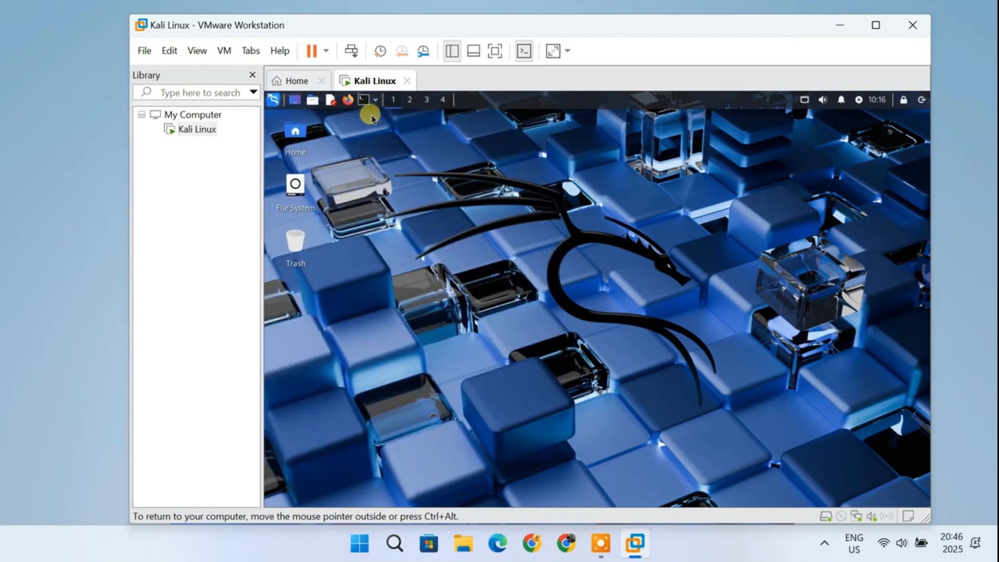
Step: Open a terminal window and switch the virtual machine to full-screen view
left_click(364, 101)
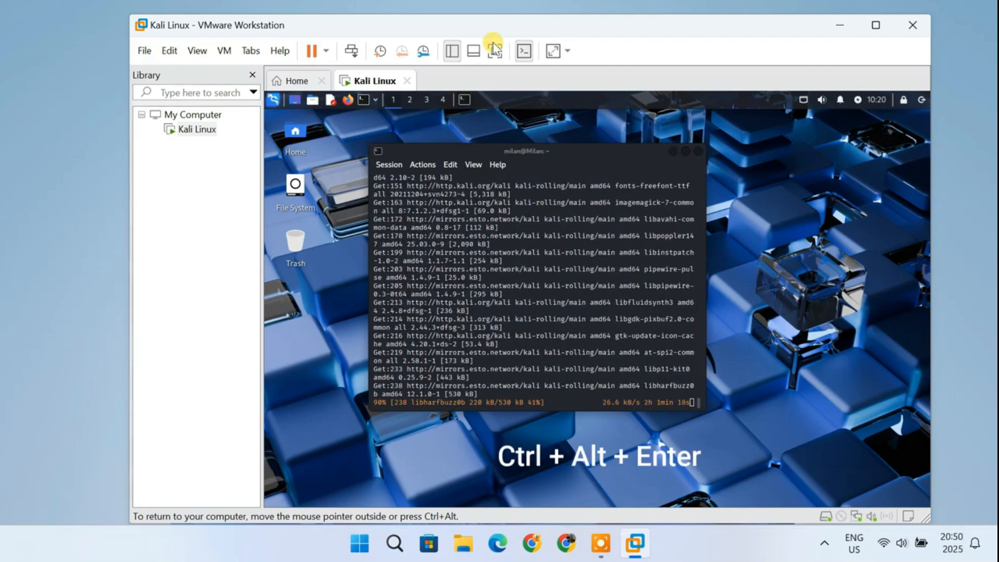
key("ctrl+alt+Return")
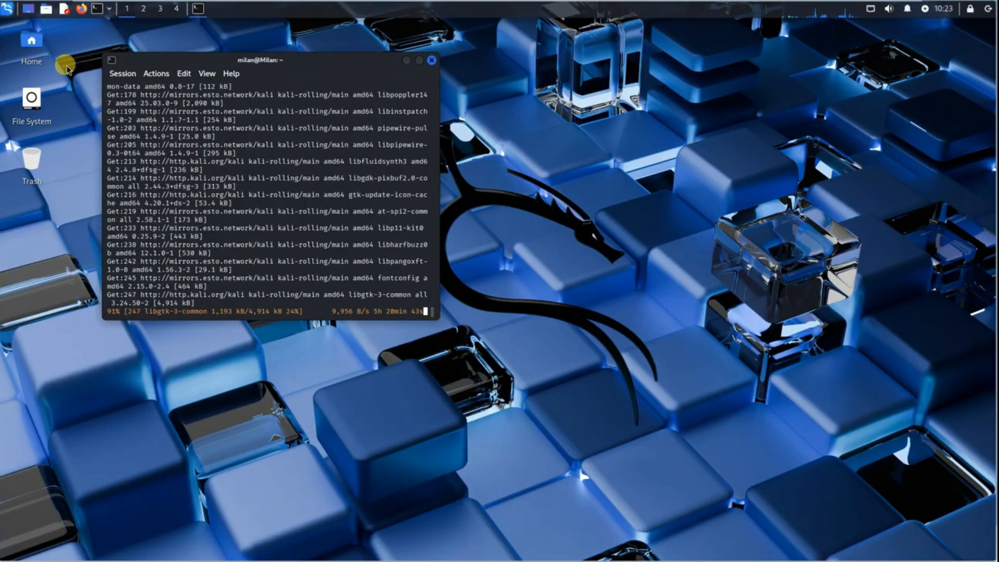
Step: Search the menu for the Display settings, set the scale to 1.25, apply it and close the dialog
left_click(7, 8)
type("display")
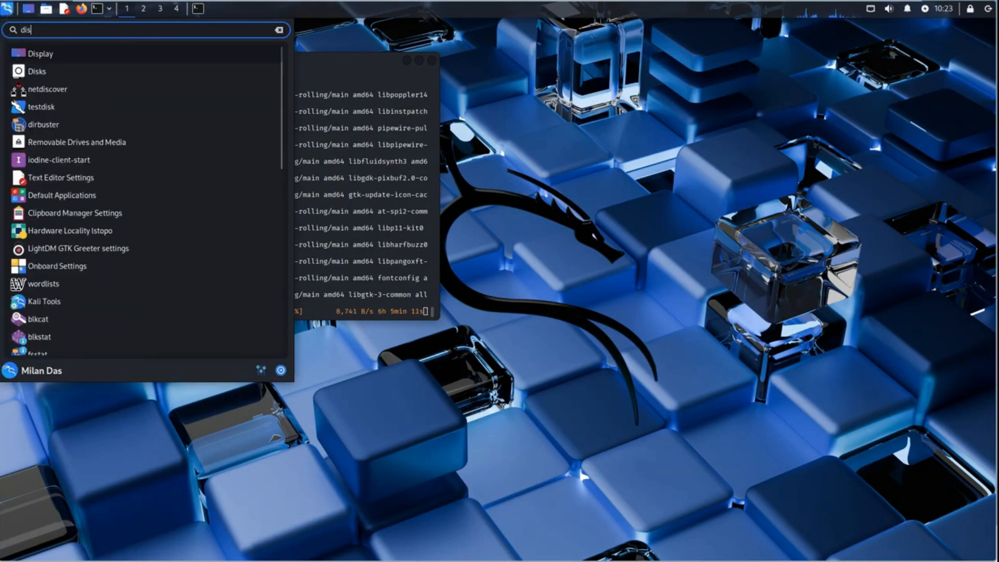
left_click(57, 56)
left_click_drag(499, 169, 532, 159)
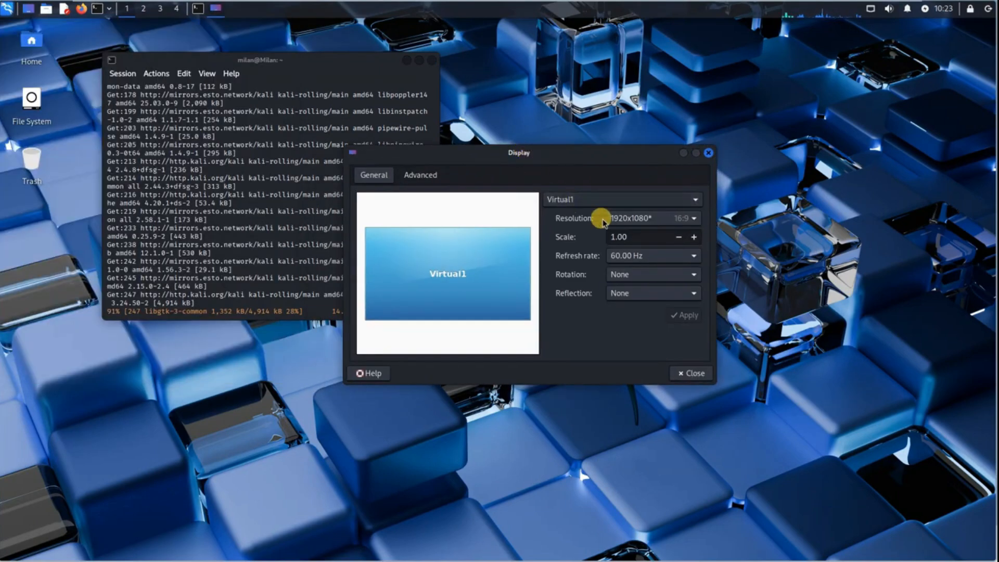
left_click(694, 236)
left_click(700, 313)
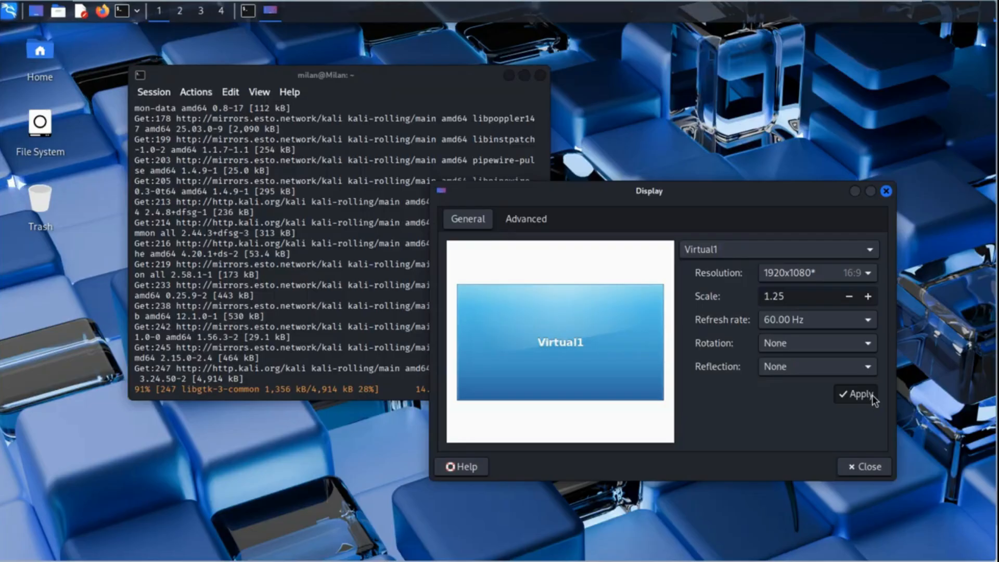
left_click(570, 389)
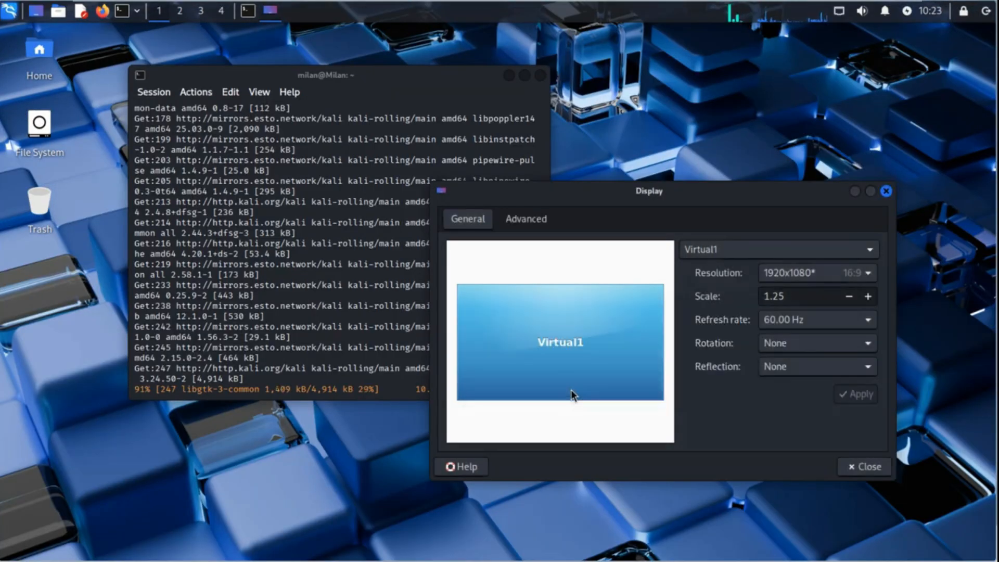
left_click(866, 467)
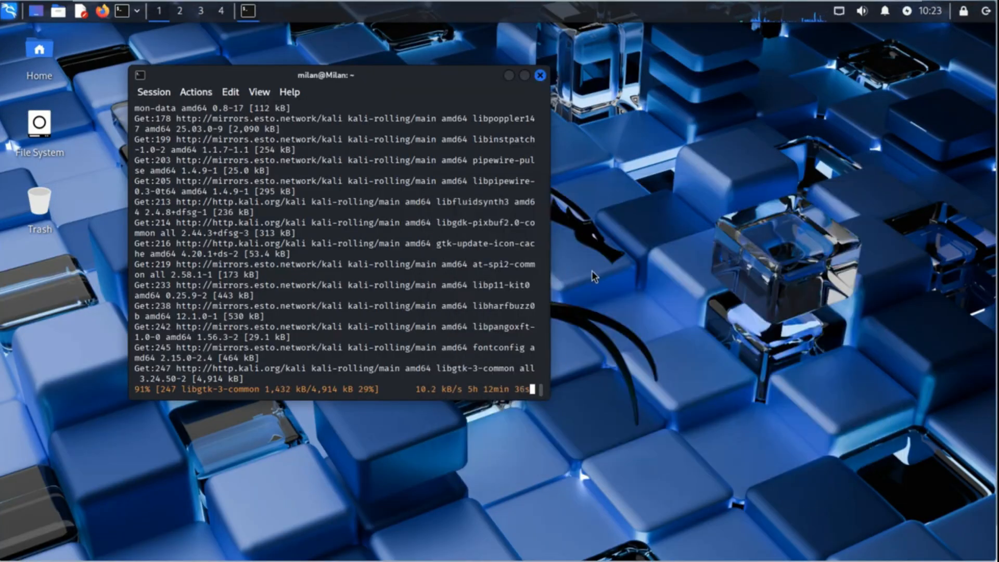
Step: Launch the Firefox web browser from the panel
left_click(103, 11)
left_click_drag(729, 40, 644, 40)
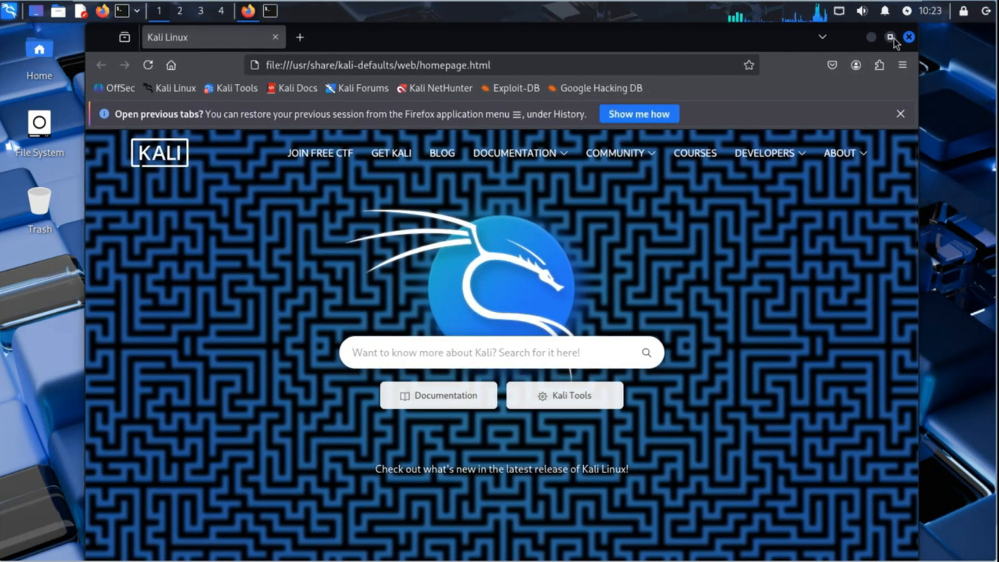